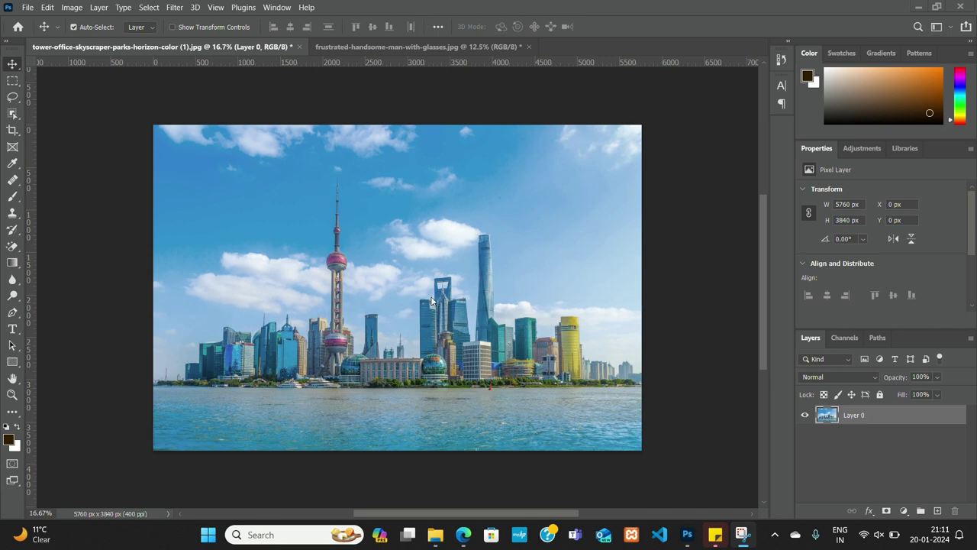
- Rotate the whole Shanghai skyline image 180° so the water sits at the top
click(73, 9)
mouse_move(96, 119)
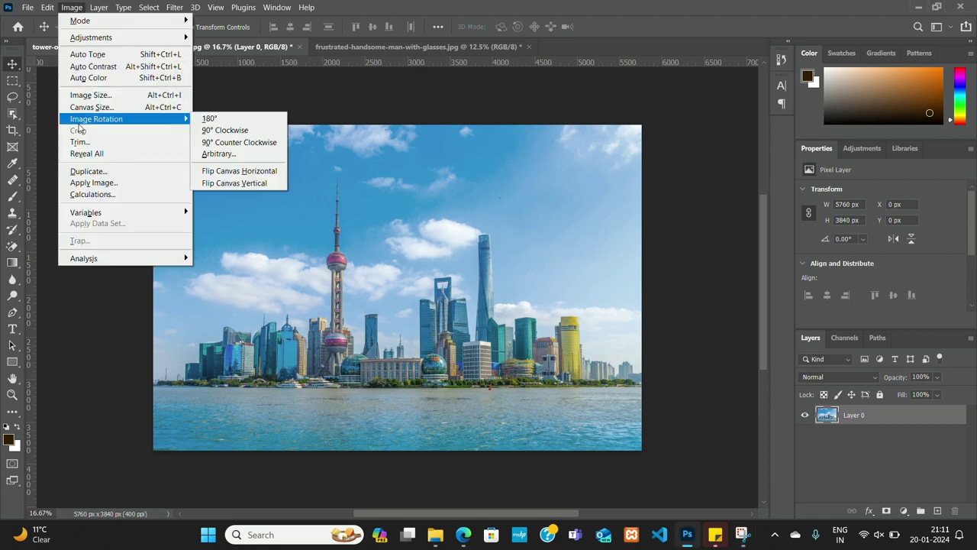
click(223, 122)
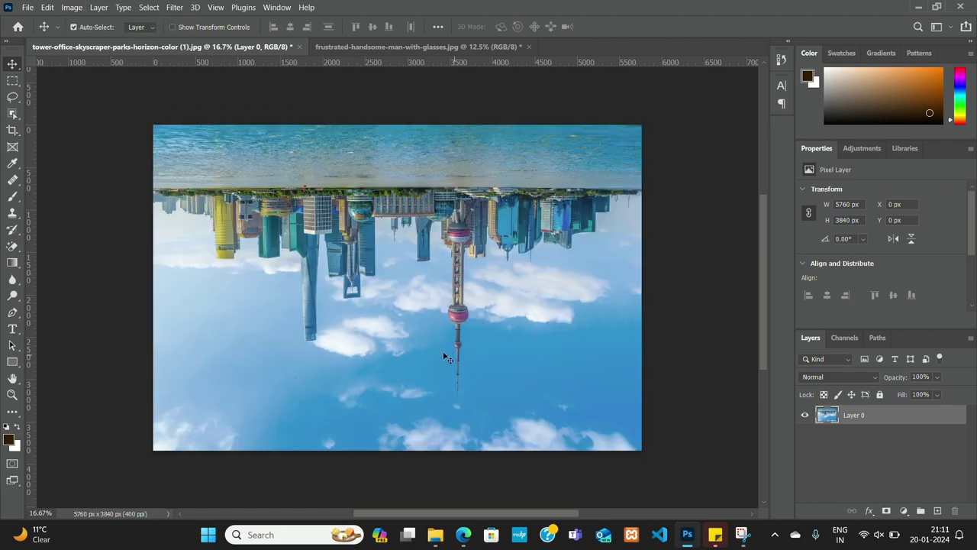
- Apply Polar Coordinates with Rectangular to Polar to wrap the skyline into a planet
click(174, 8)
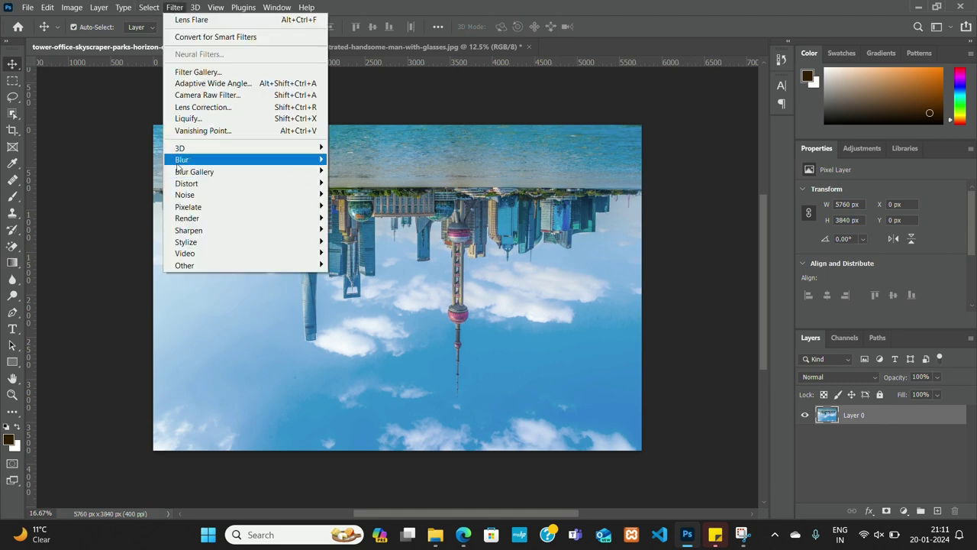
mouse_move(187, 183)
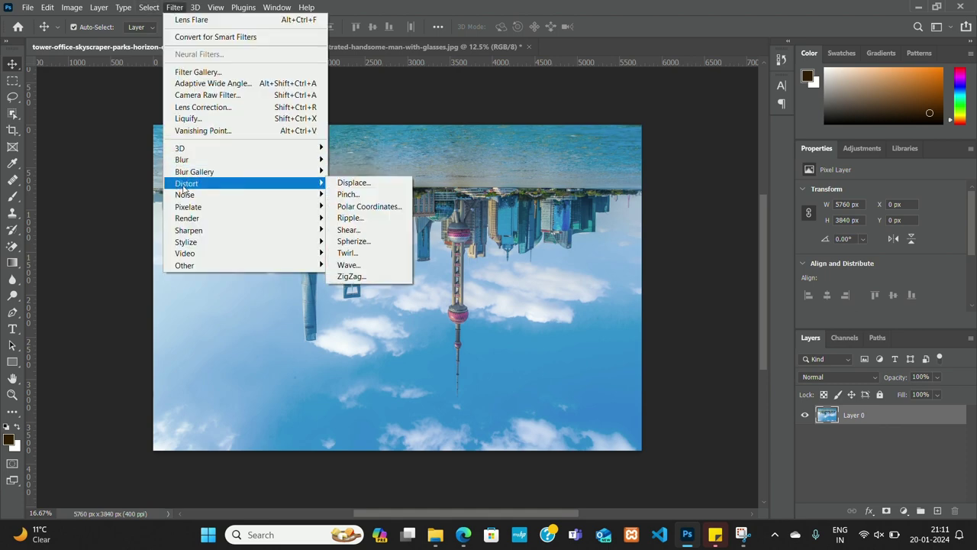
click(354, 208)
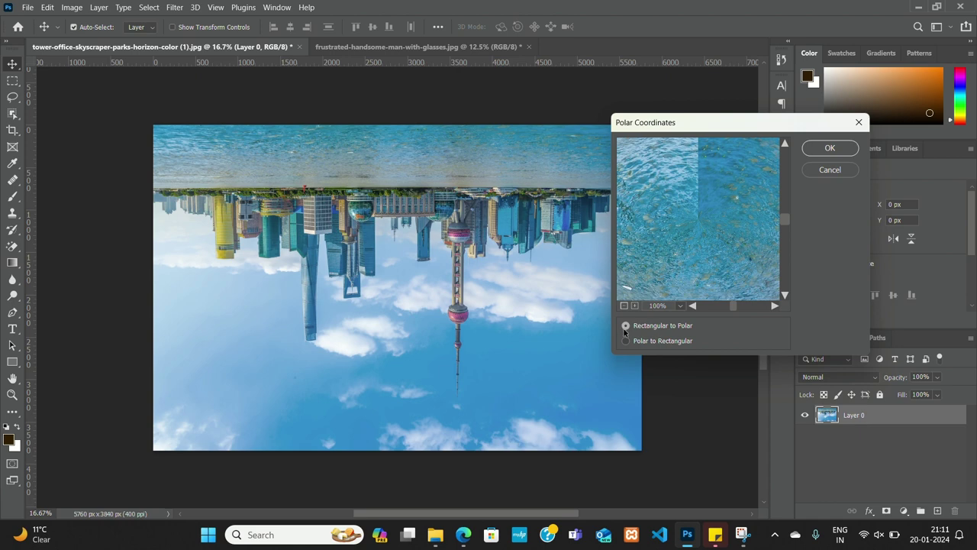
click(627, 341)
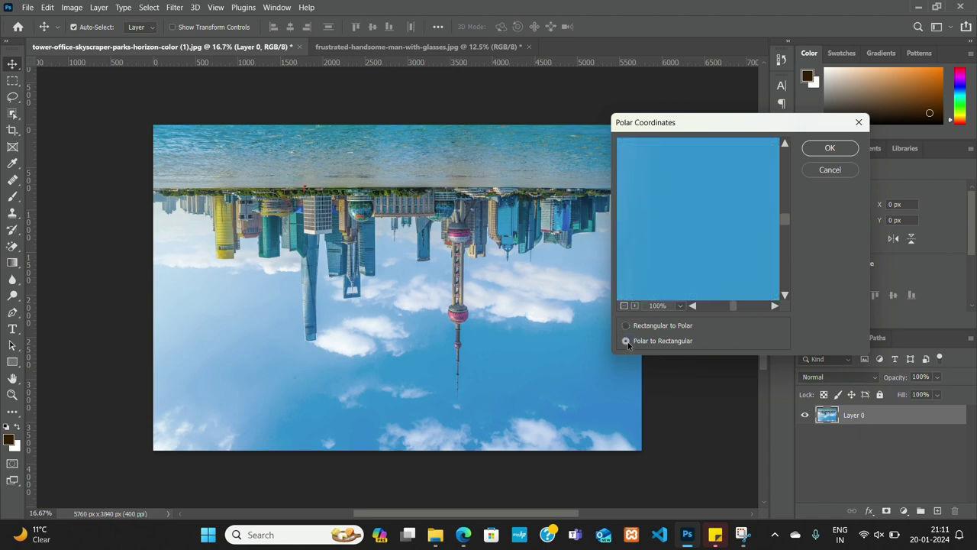
click(627, 326)
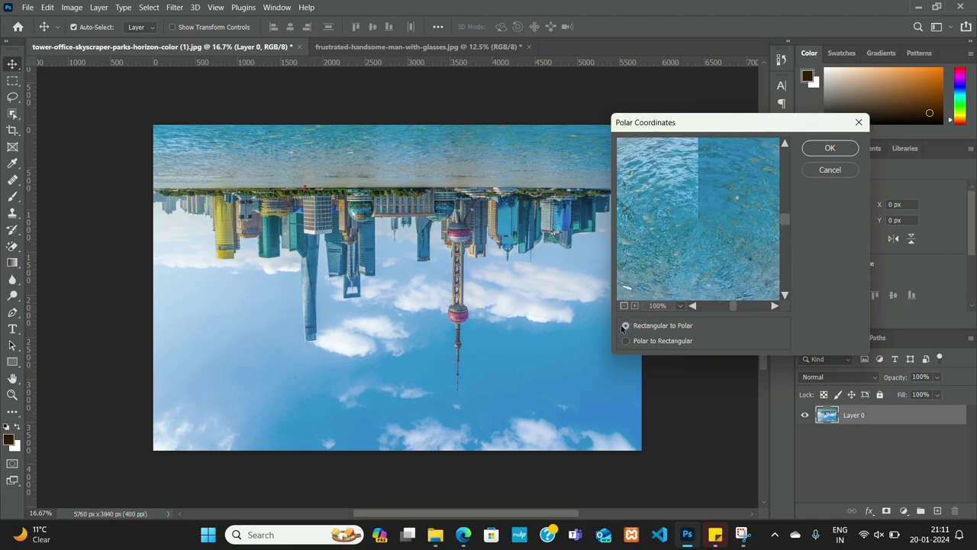
click(825, 146)
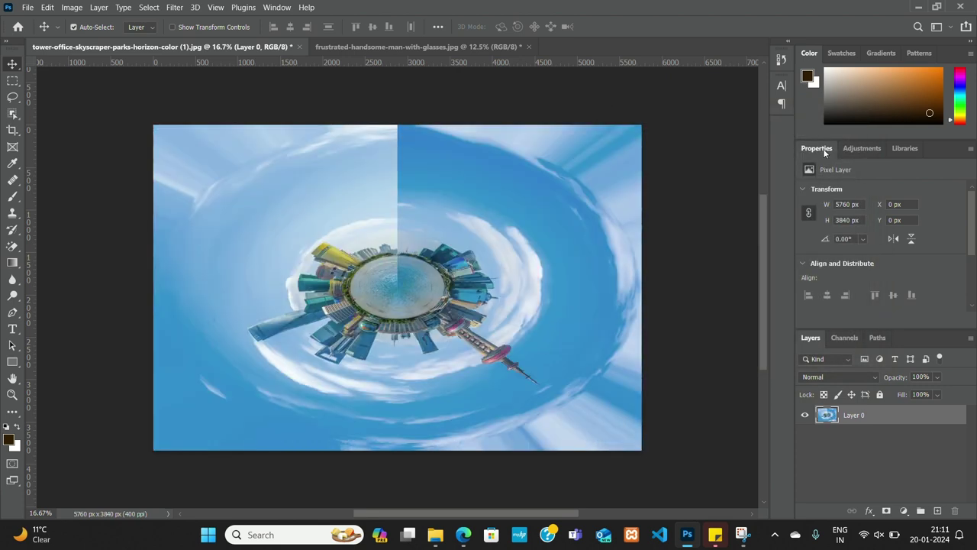
- Free-transform the planet layer up to about 128% (7366 × 4911 px)
key(ctrl+t)
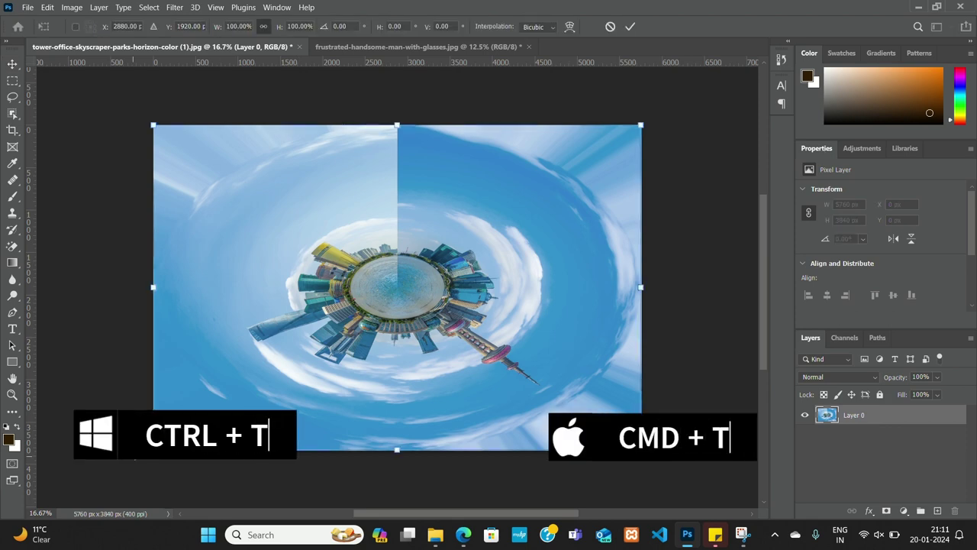
drag(153, 450, 93, 489)
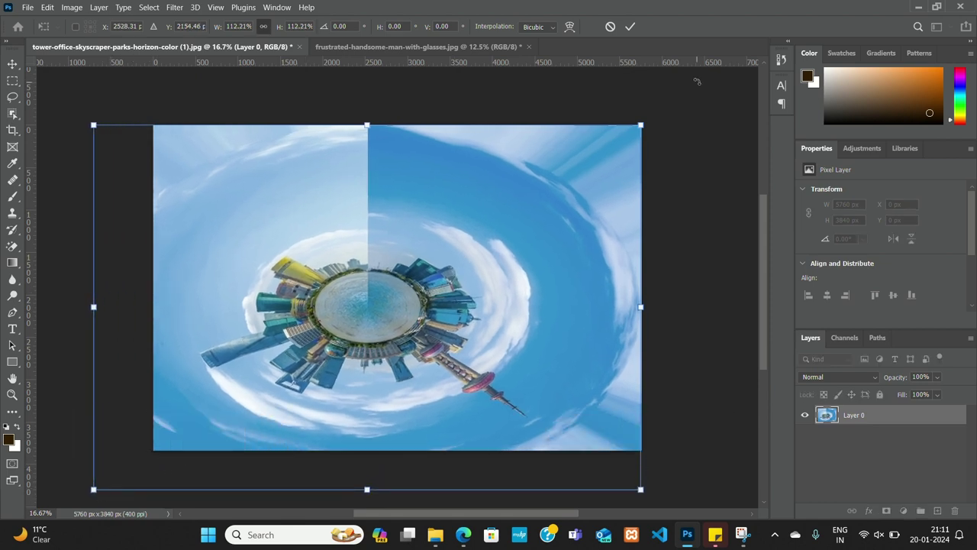
drag(639, 125, 717, 73)
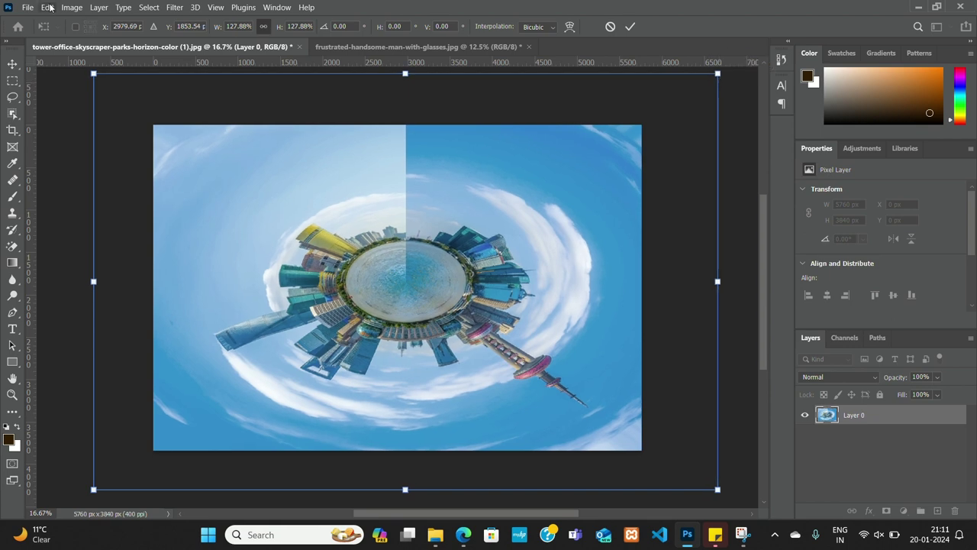
click(12, 63)
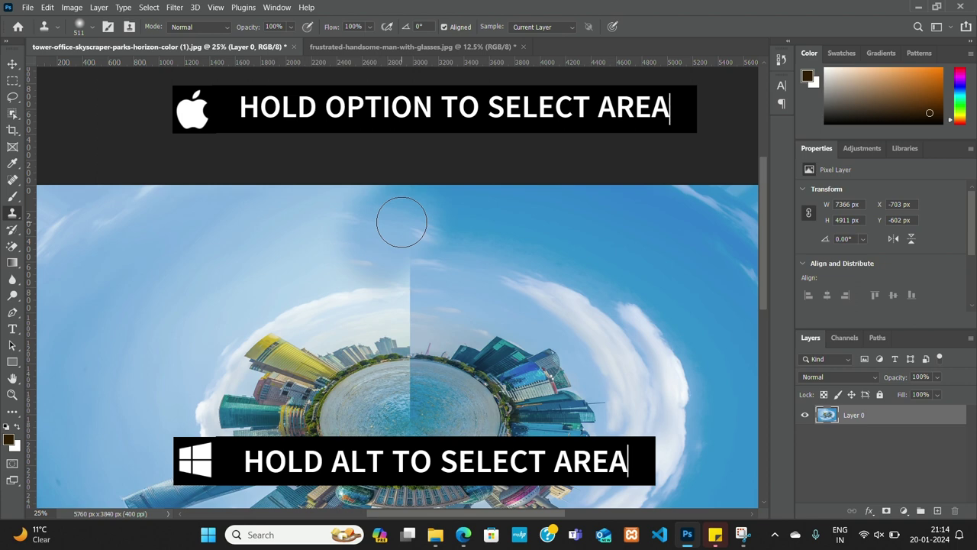
- Clone lighter sky over the vertical seam above the planet, undoing one misplaced patch
drag(402, 223, 397, 238)
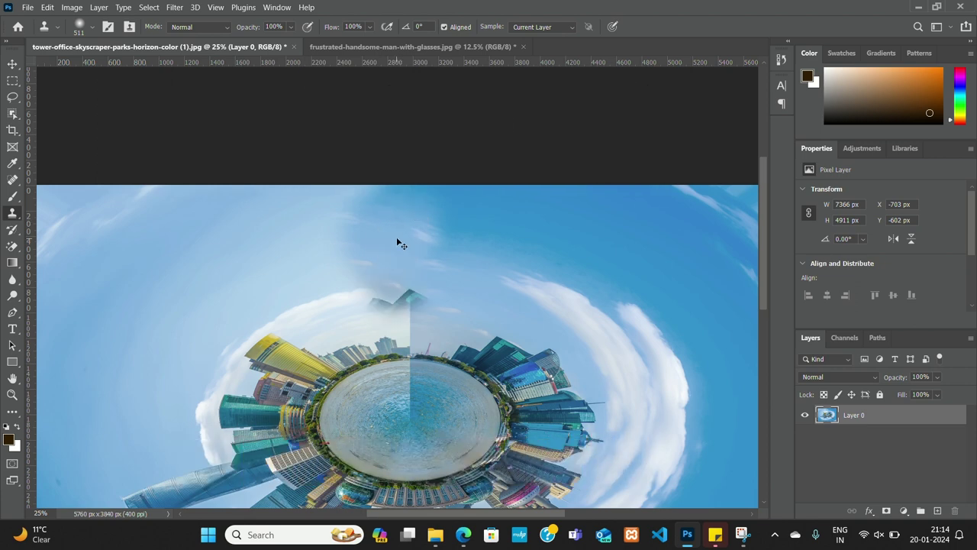
key(ctrl+z)
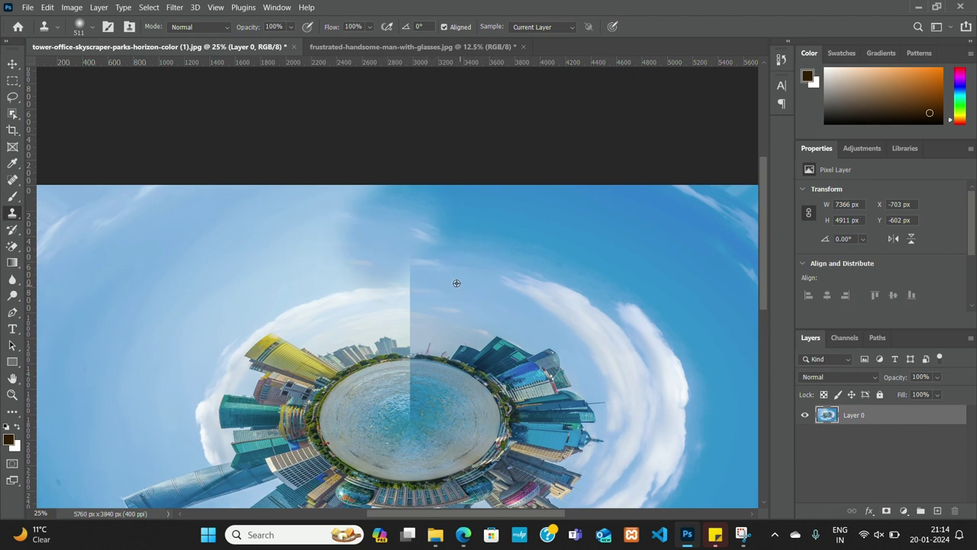
mouse_move(404, 284)
mouse_down()
mouse_move(403, 316)
mouse_move(393, 243)
mouse_up()
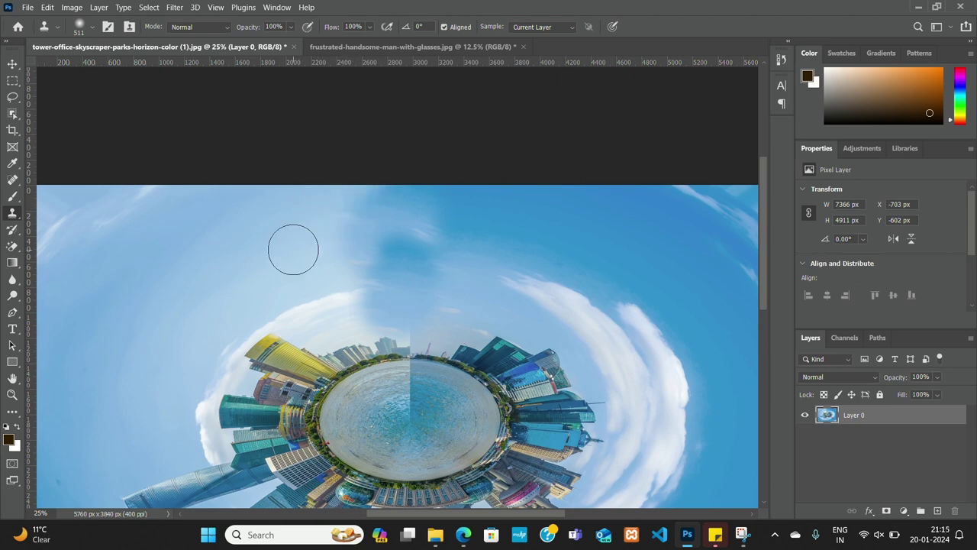
drag(343, 199, 345, 259)
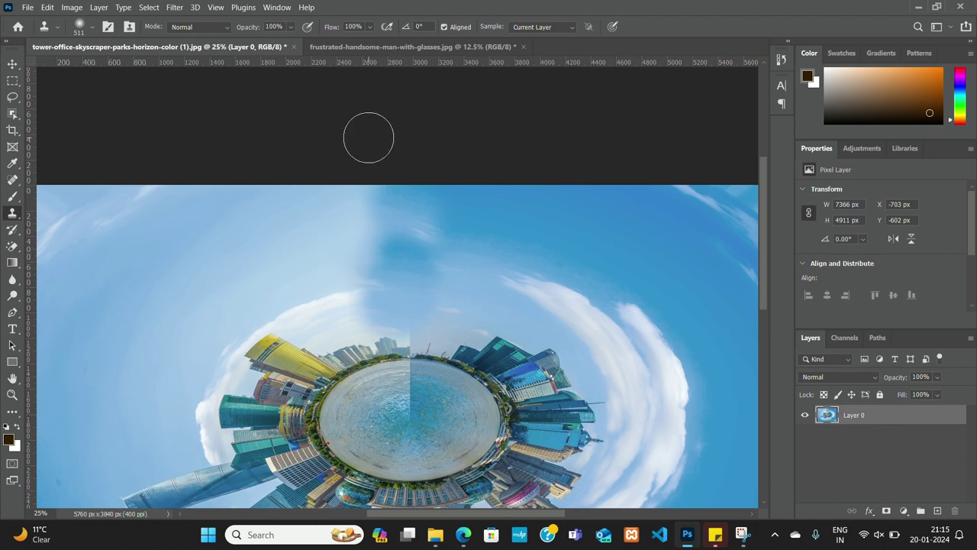
key(ctrl+minus)
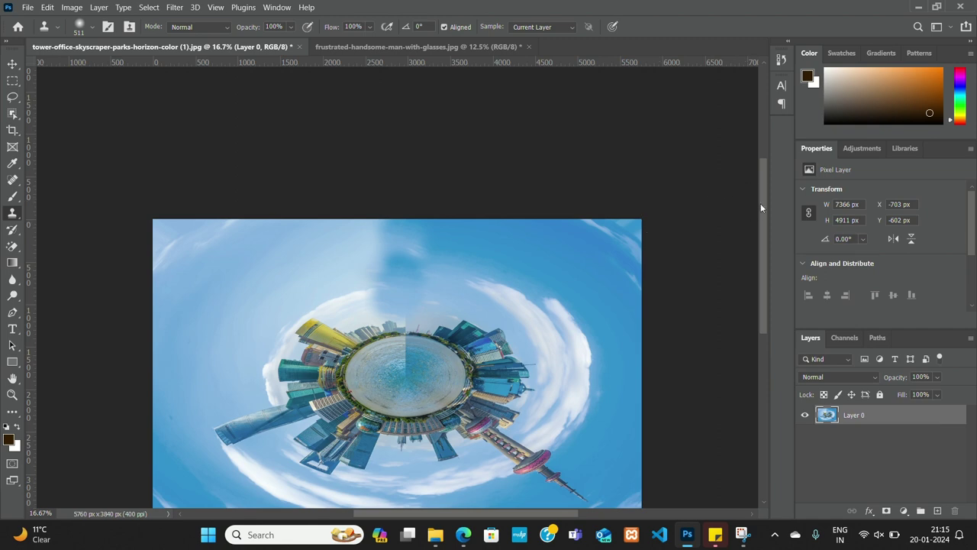
- With a 103 px Spot Healing Brush, heal the seam near the water's top
key(ctrl+plus)
key(ctrl+plus)
key(ctrl+plus)
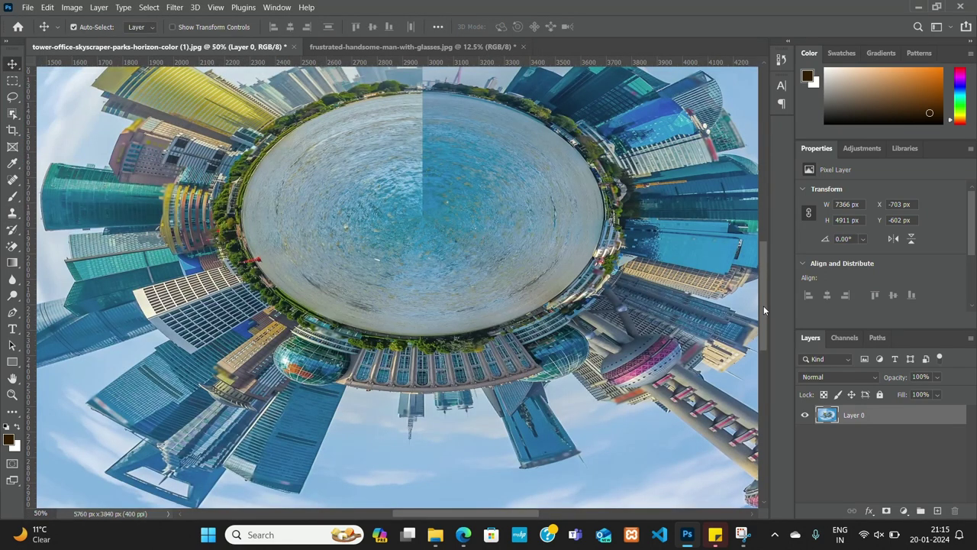
drag(764, 307, 763, 286)
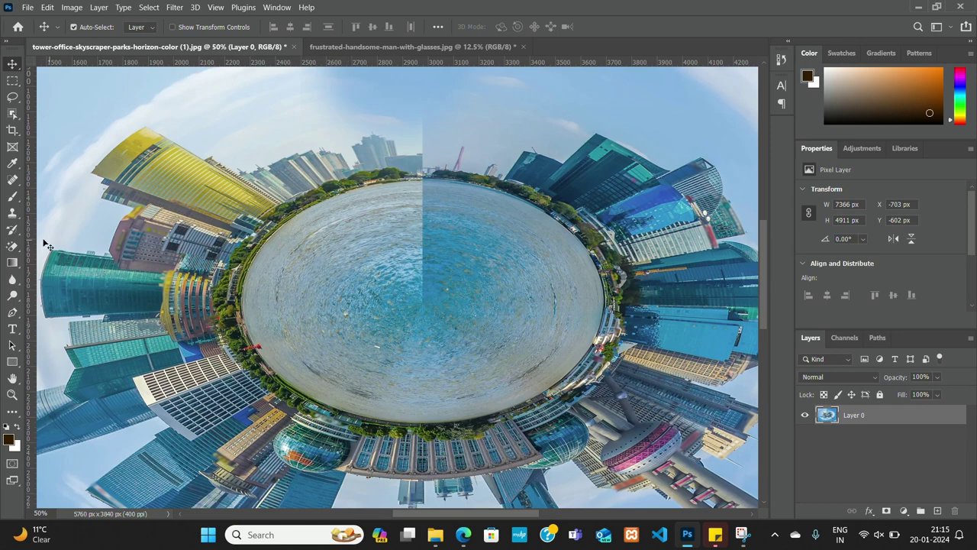
click(14, 179)
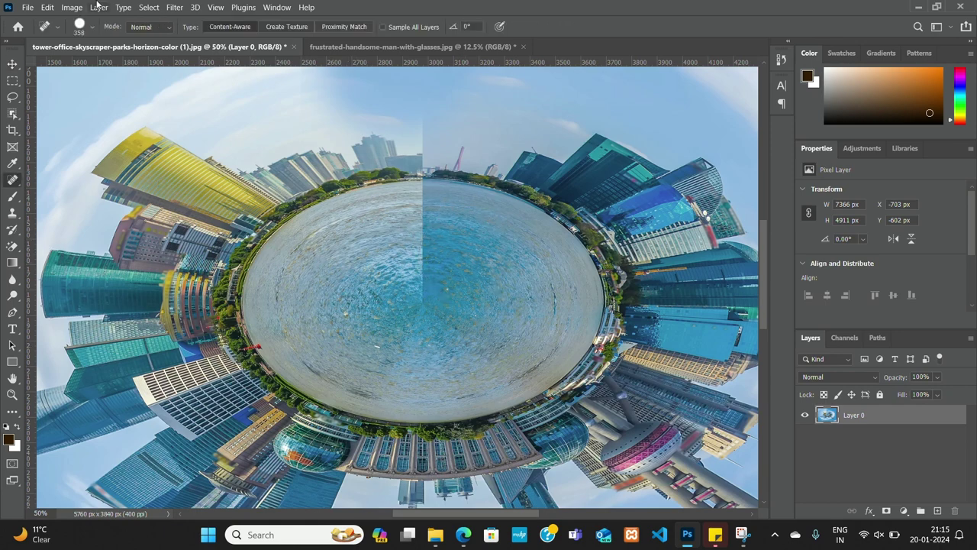
drag(417, 196, 426, 304)
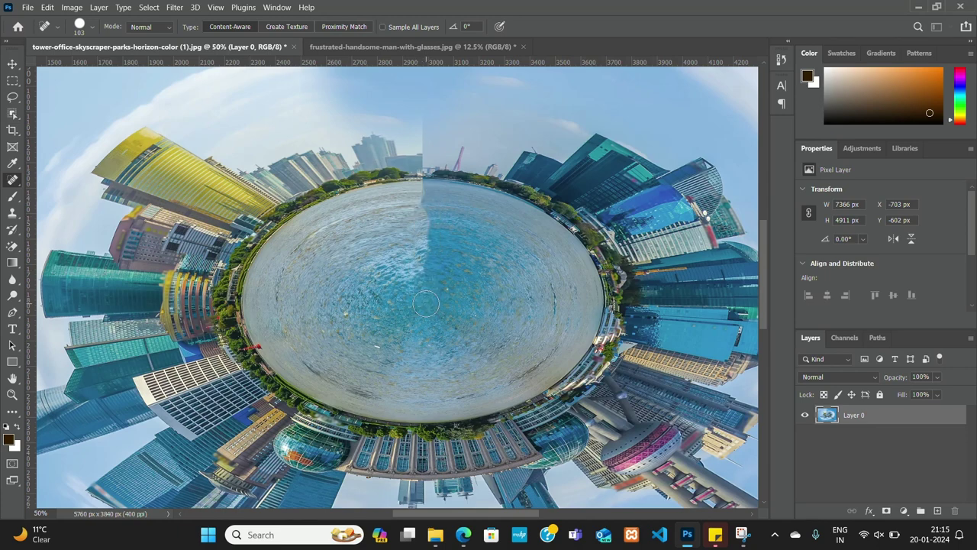
click(426, 206)
mouse_move(425, 201)
mouse_down()
mouse_move(424, 223)
mouse_move(413, 194)
mouse_up()
- Heal the lower part of the seam running through the planet's water
drag(760, 314, 758, 286)
key(ctrl+minus)
key(ctrl+minus)
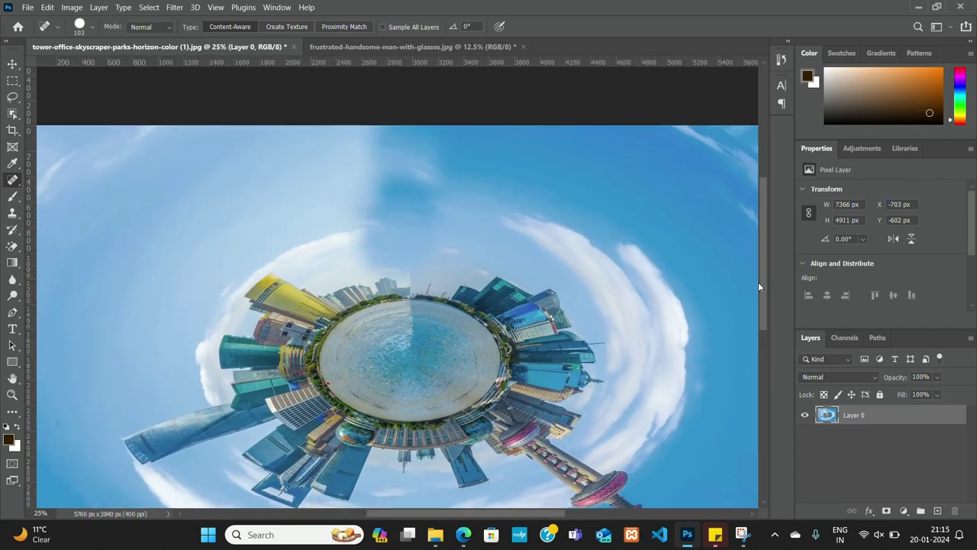
key(ctrl+plus)
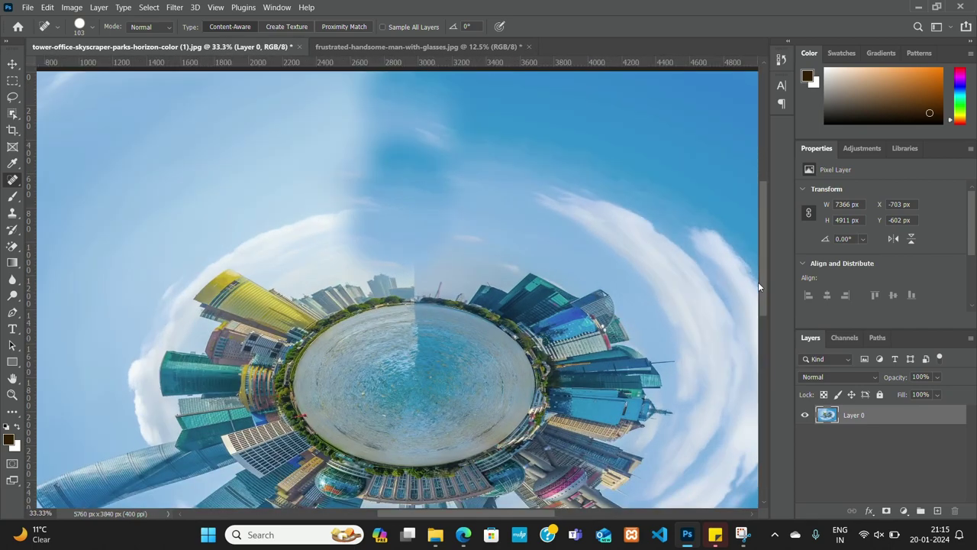
key(ctrl+plus)
drag(430, 393, 420, 333)
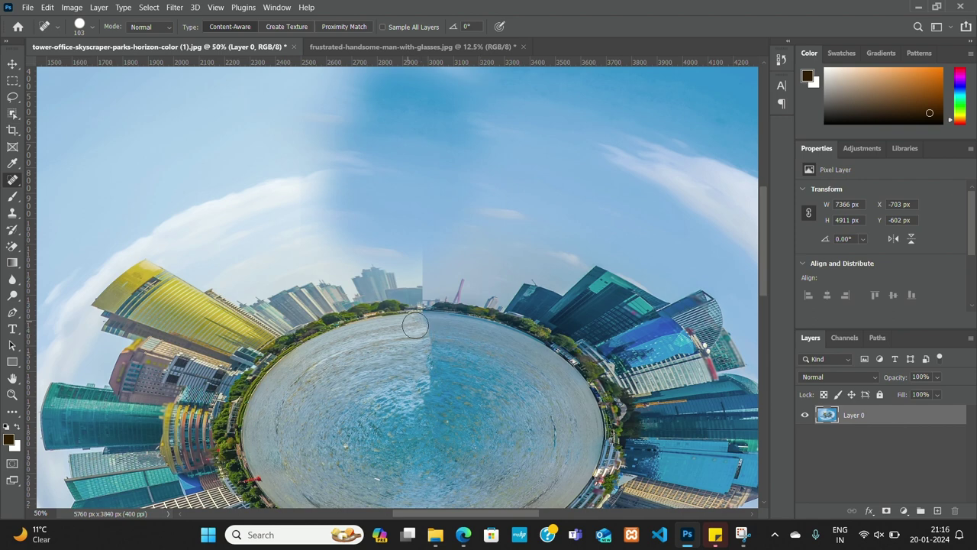
- Heal the remaining seam spots along the water's top edge
click(424, 329)
mouse_move(425, 329)
mouse_down()
mouse_move(433, 338)
mouse_move(415, 327)
mouse_up()
click(426, 337)
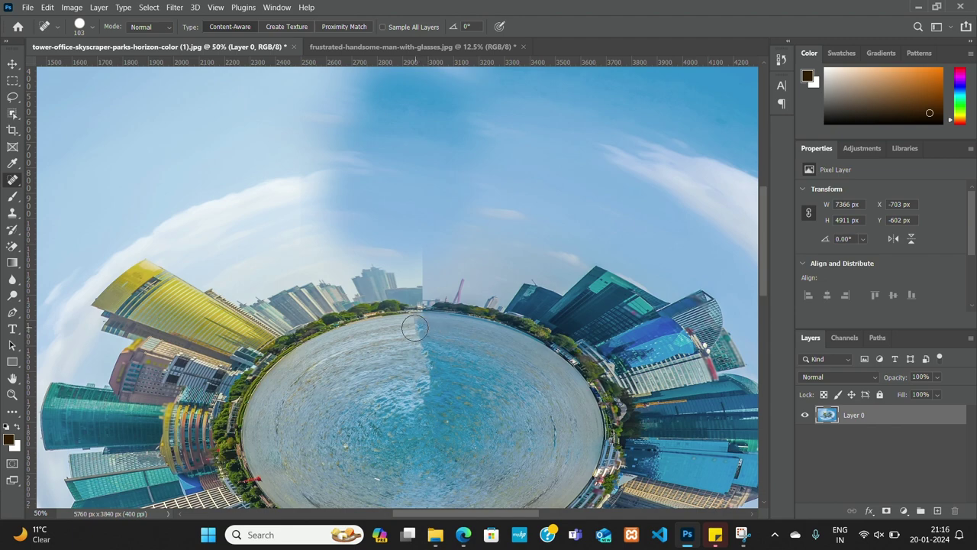
key(ctrl+minus)
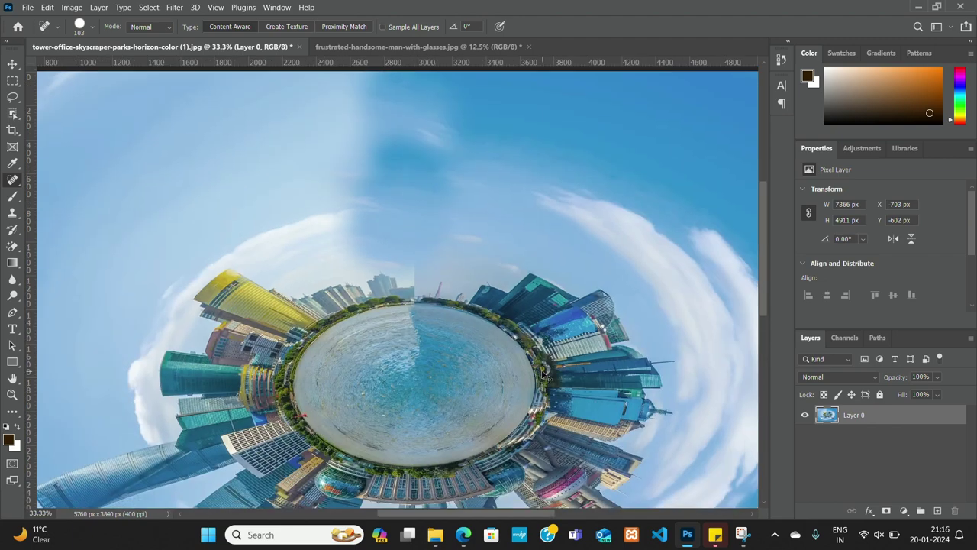
key(ctrl+minus)
key(ctrl+minus)
- Heal the sky seam just above the skyline and further up
key(ctrl+plus)
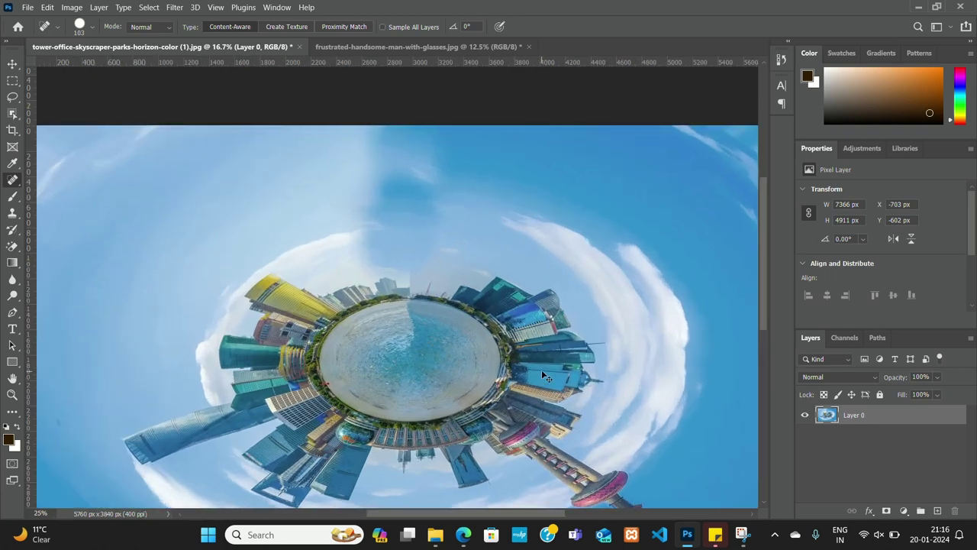
key(ctrl+plus)
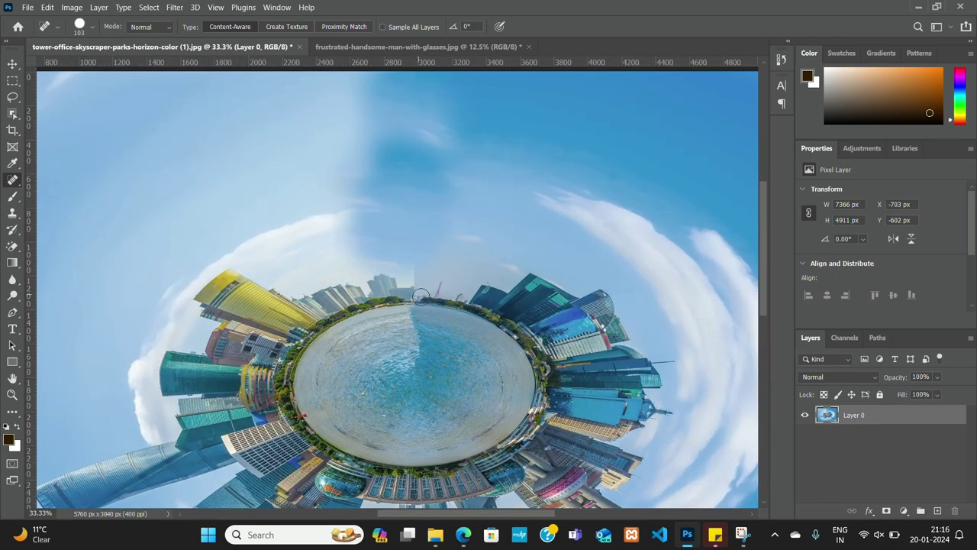
drag(414, 260, 409, 278)
click(410, 278)
drag(357, 192, 354, 256)
- Paint more Content-Aware healing strokes over the sky seam above the skyline and planet
click(362, 218)
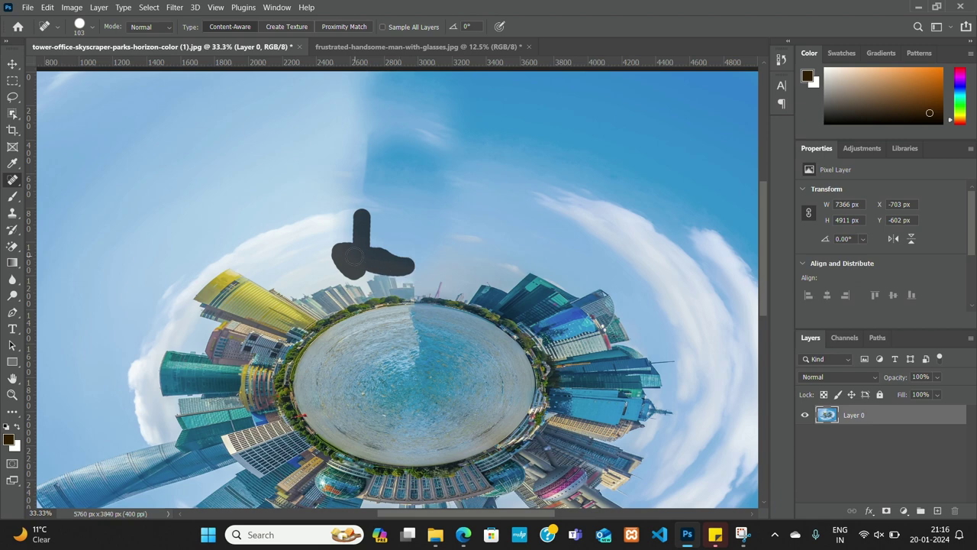
drag(355, 256, 382, 251)
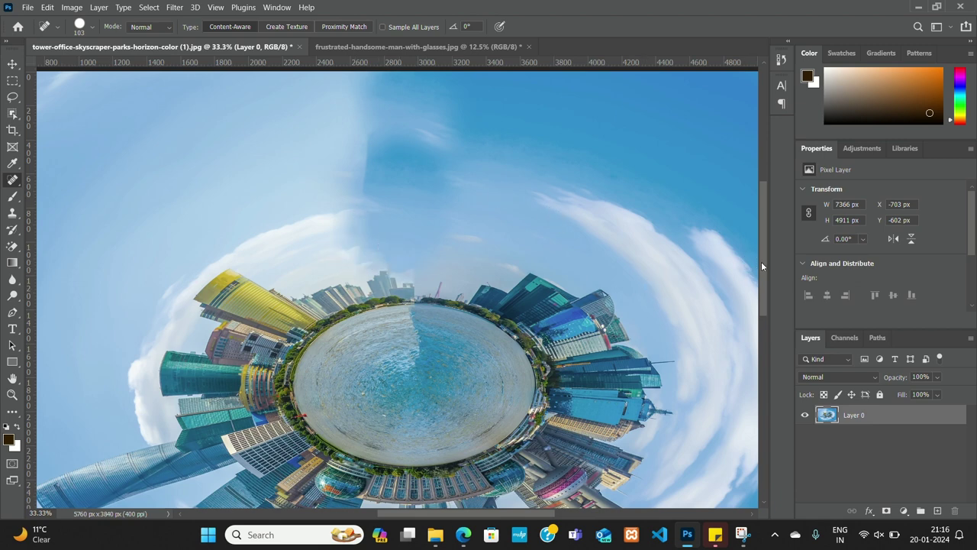
drag(761, 260, 758, 219)
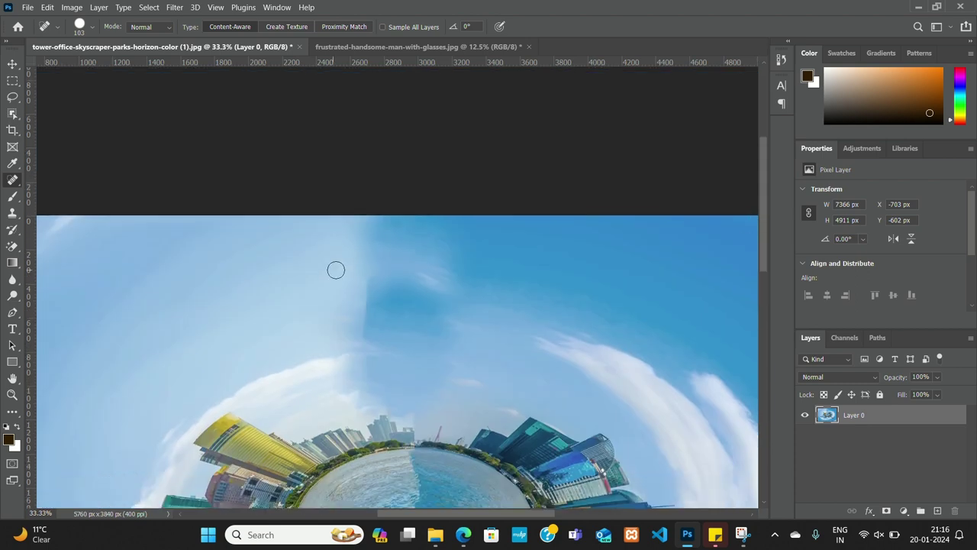
drag(373, 286, 390, 302)
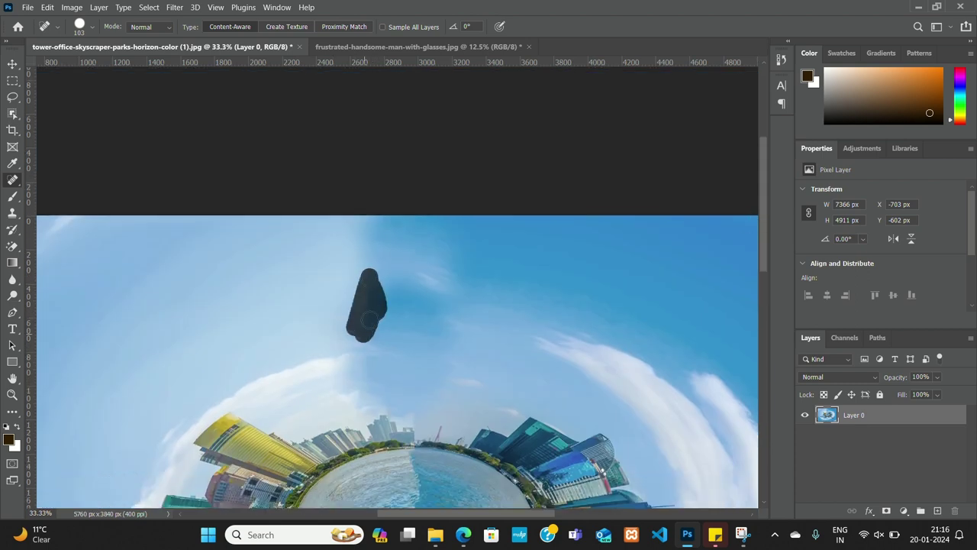
click(384, 301)
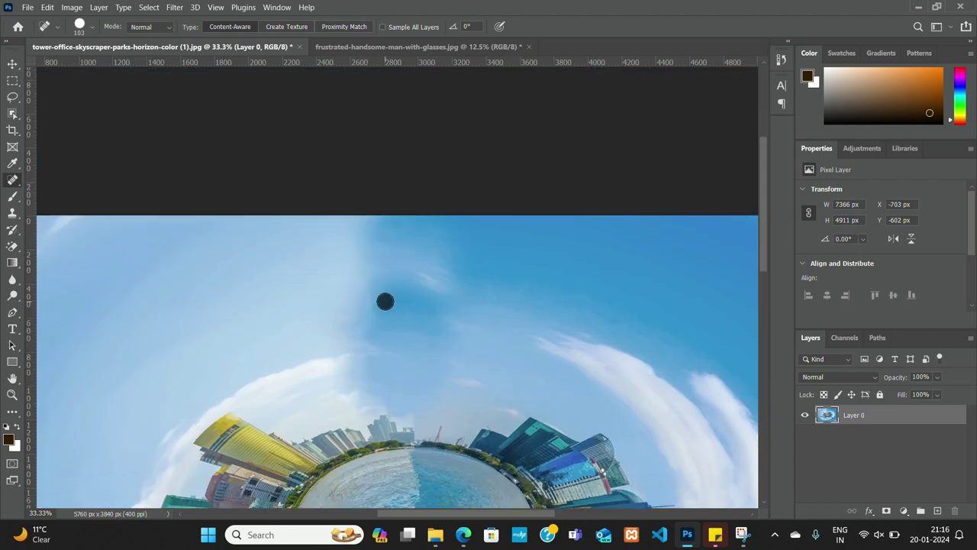
mouse_move(384, 301)
mouse_down()
mouse_move(399, 296)
mouse_move(345, 324)
mouse_move(408, 314)
mouse_up()
scroll(408, 313, down, 2)
- Enlarge the Spot Healing Brush to 1503 px and heal the sky above the planet
scroll(408, 313, down, 1)
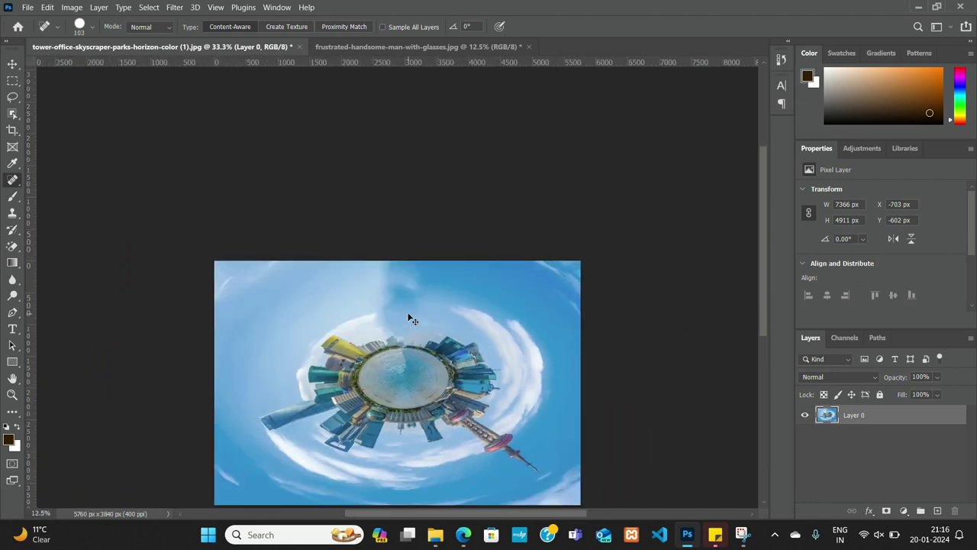
scroll(408, 313, down, 1)
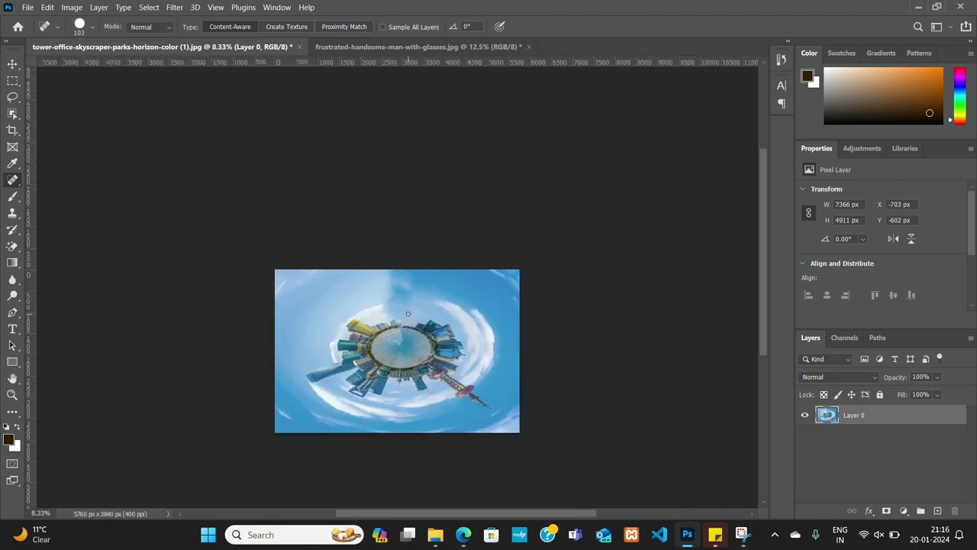
click(12, 65)
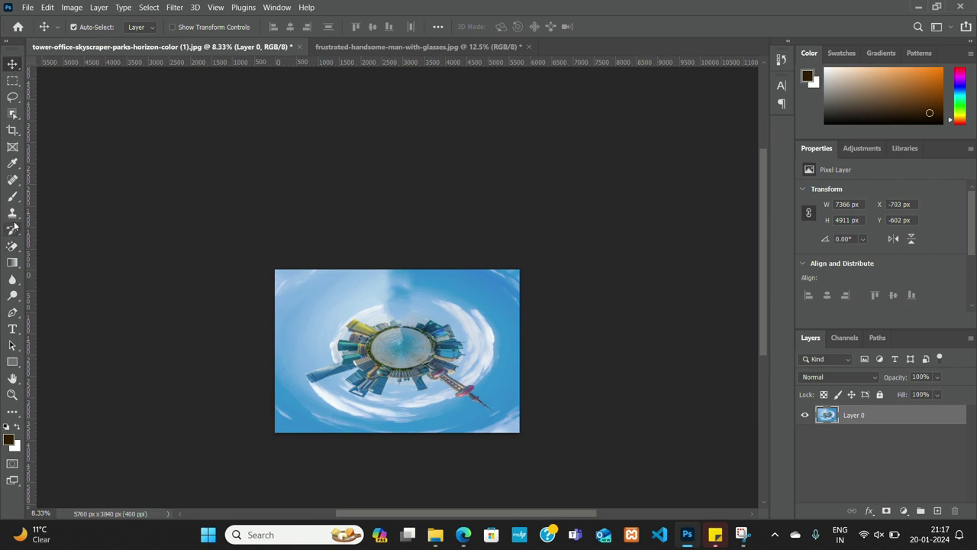
click(13, 181)
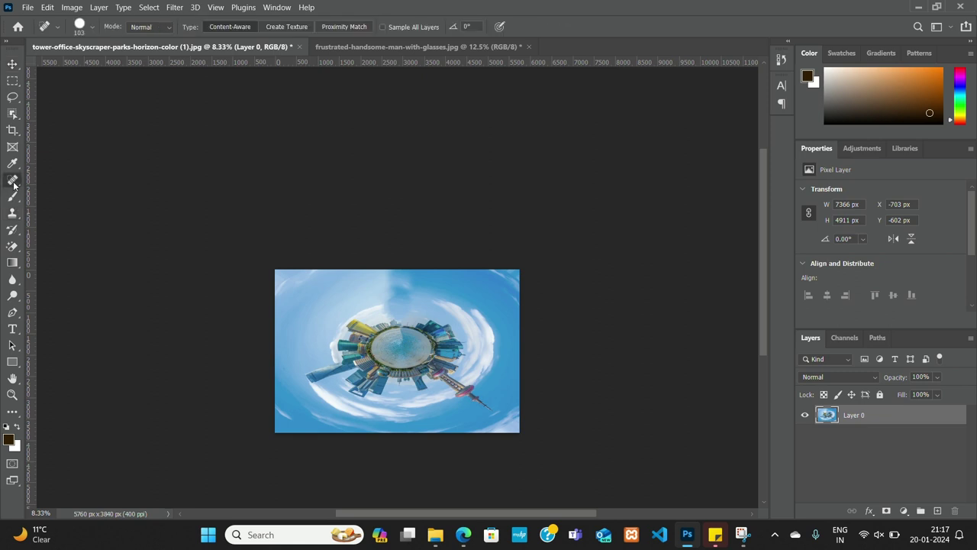
click(93, 29)
click(122, 64)
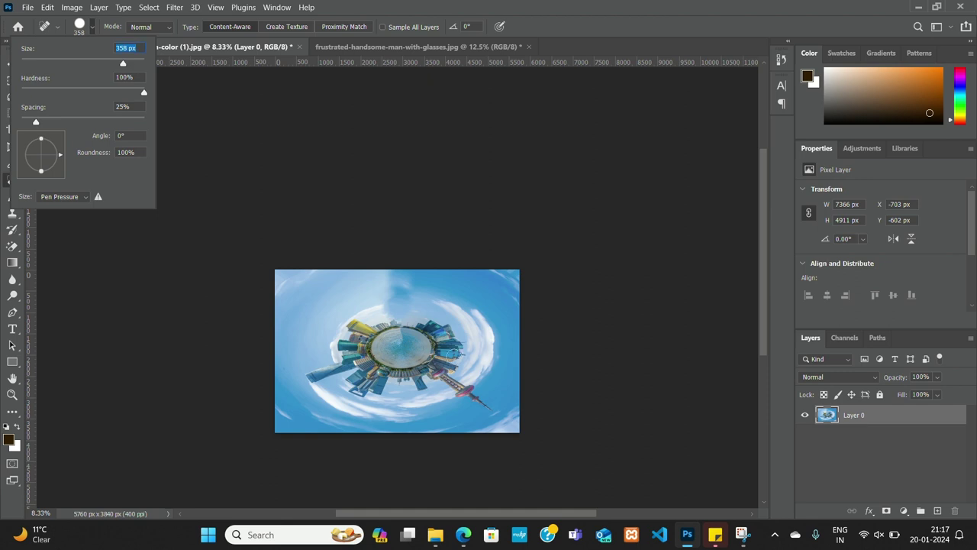
click(134, 64)
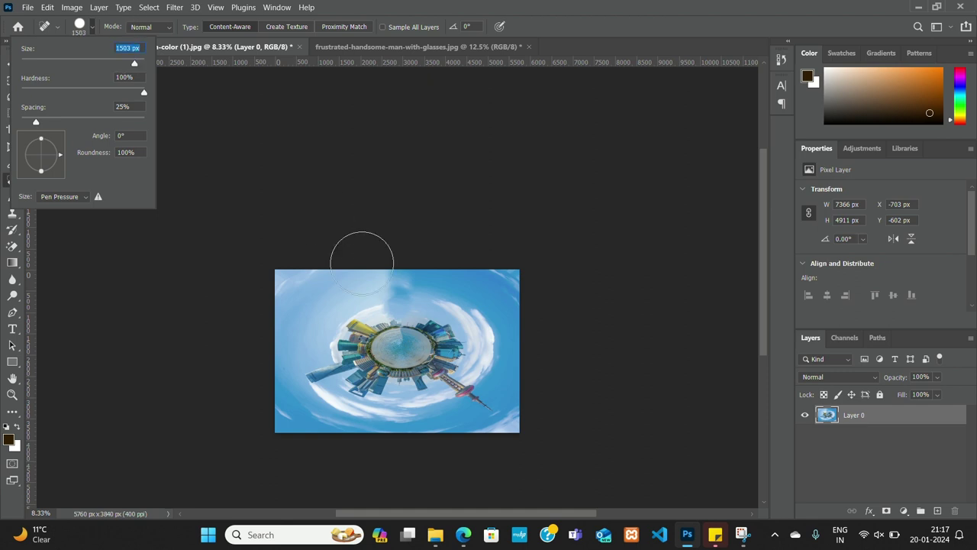
click(398, 288)
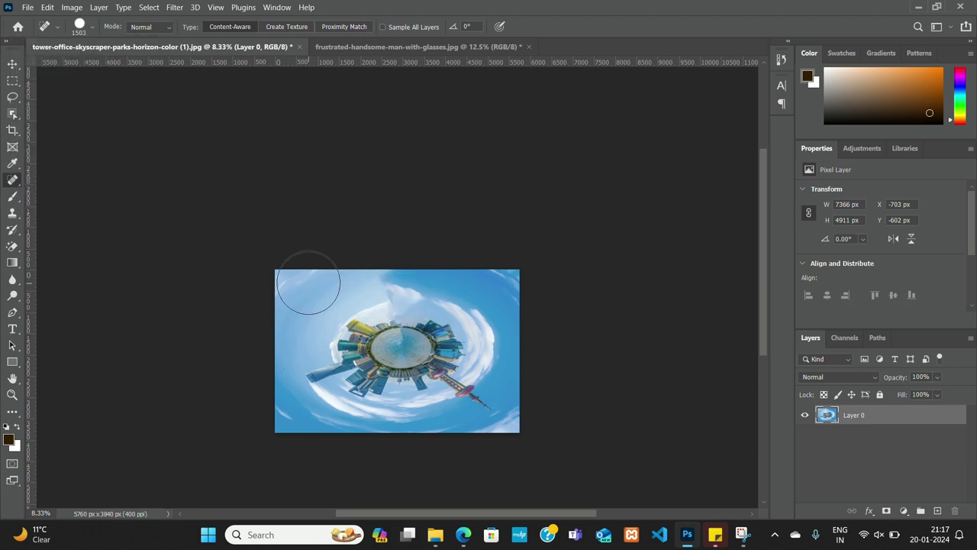
key(ctrl+plus)
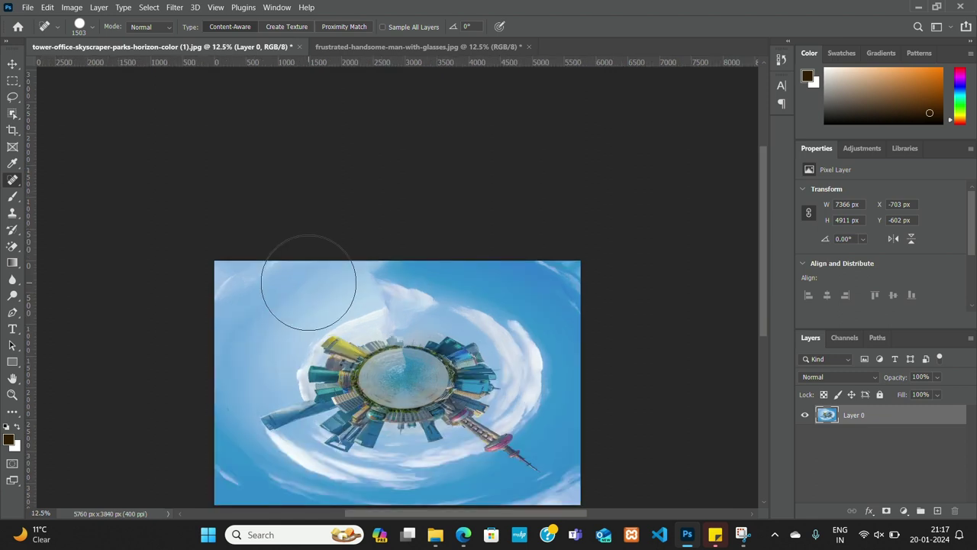
click(392, 286)
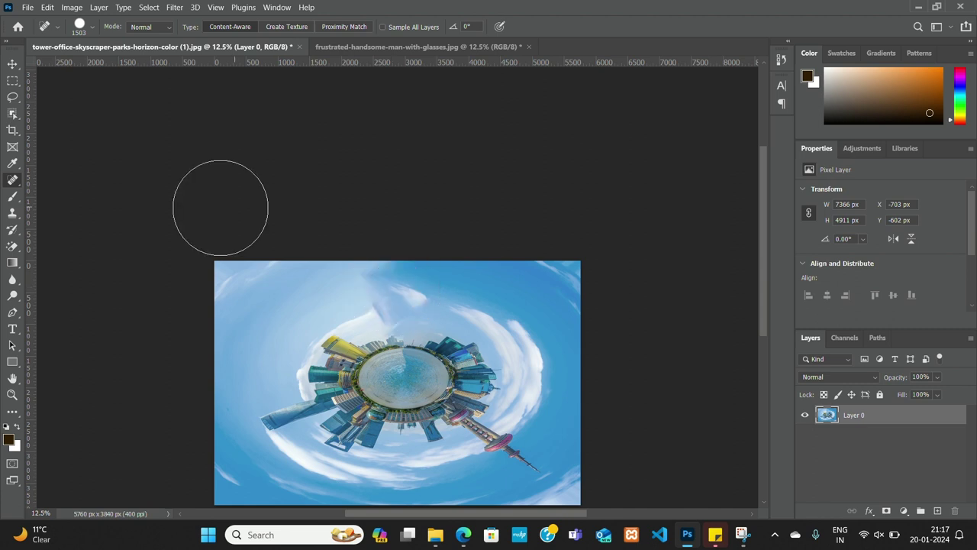
- Shrink the brush to 155 px and heal the sky seam up to the top edge
click(11, 66)
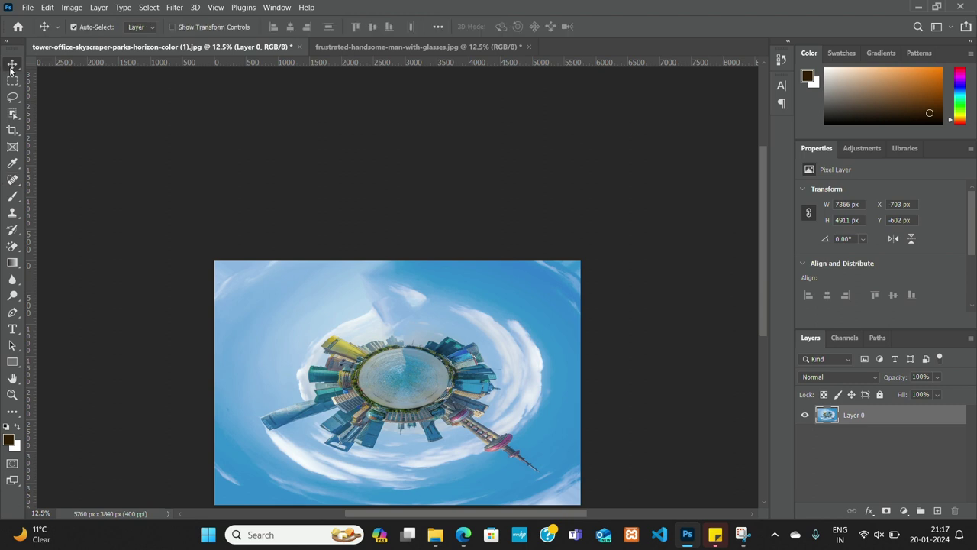
click(12, 179)
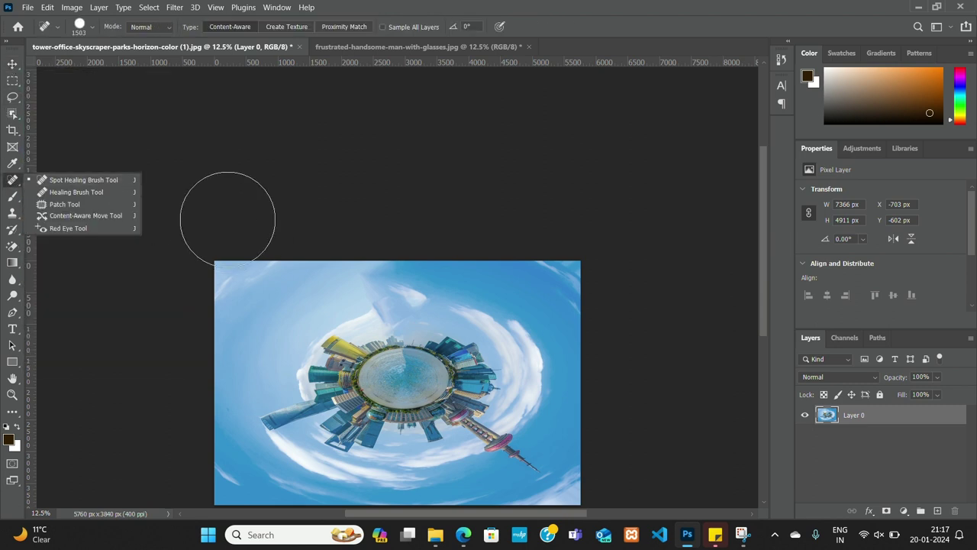
click(91, 28)
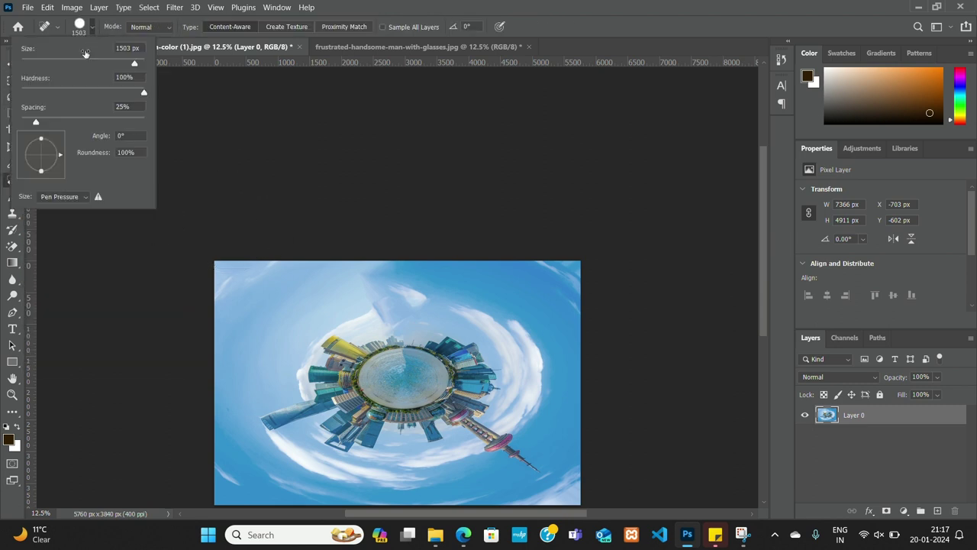
click(99, 63)
key(Return)
key(ctrl+plus)
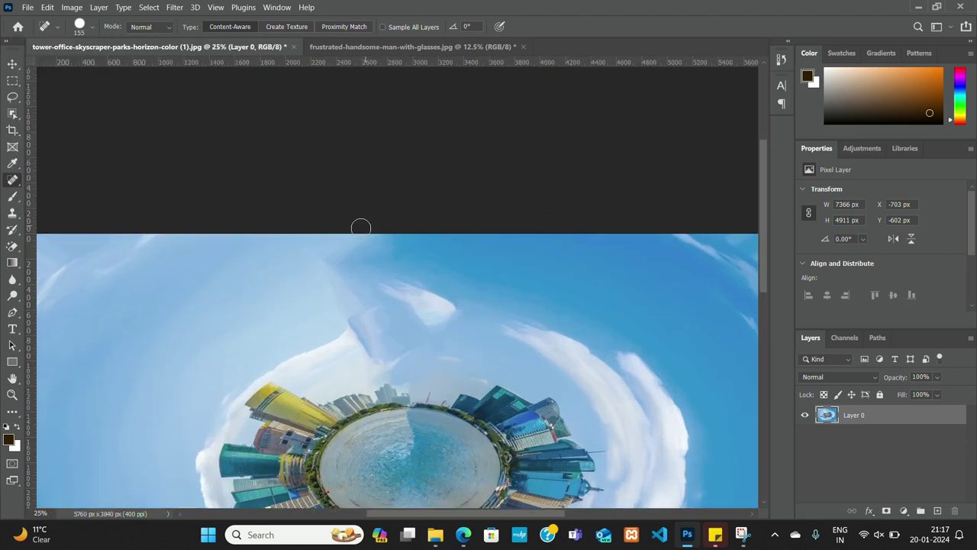
key(ctrl+minus)
drag(376, 284, 386, 325)
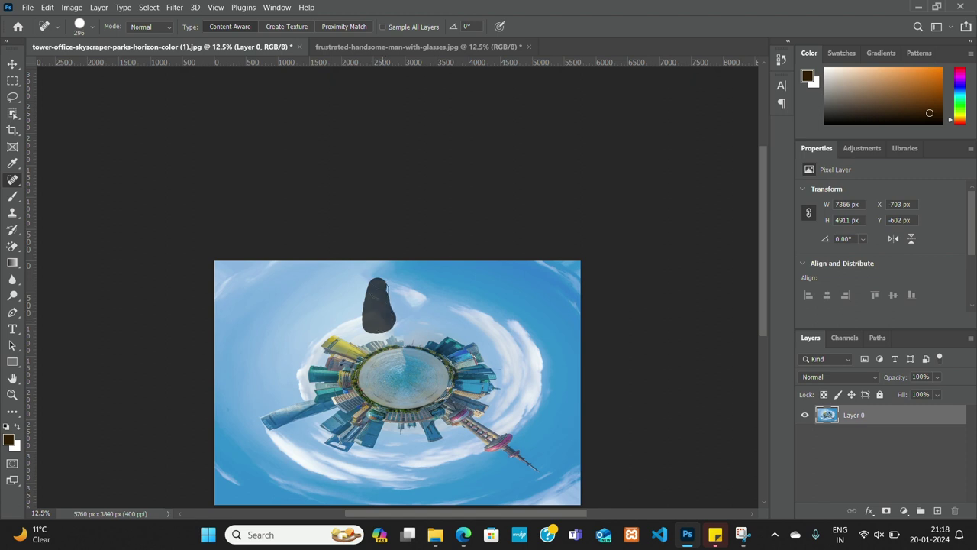
mouse_move(379, 290)
mouse_down()
mouse_move(385, 267)
mouse_move(372, 273)
mouse_up()
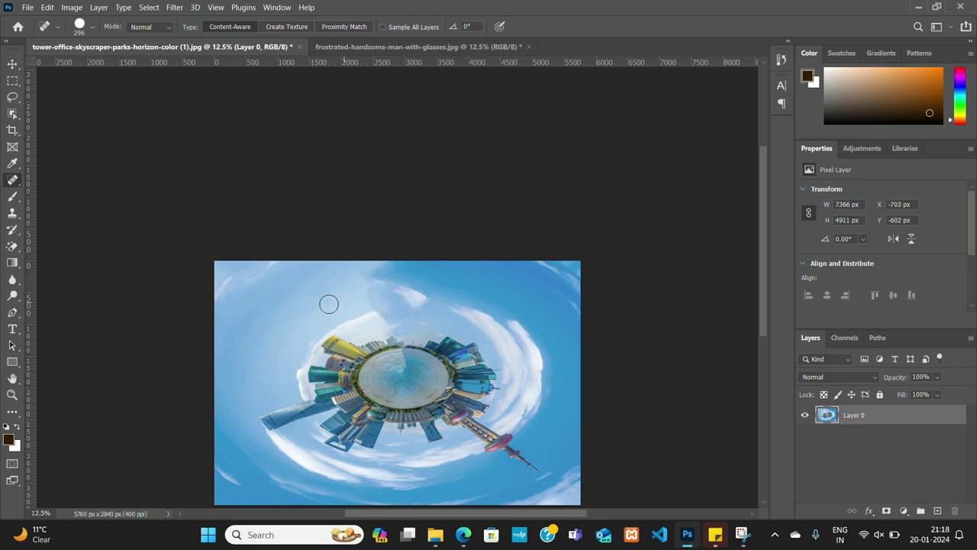
- Heal the top of the sky with a 3601 px Spot Healing Brush
click(92, 29)
drag(121, 64, 140, 62)
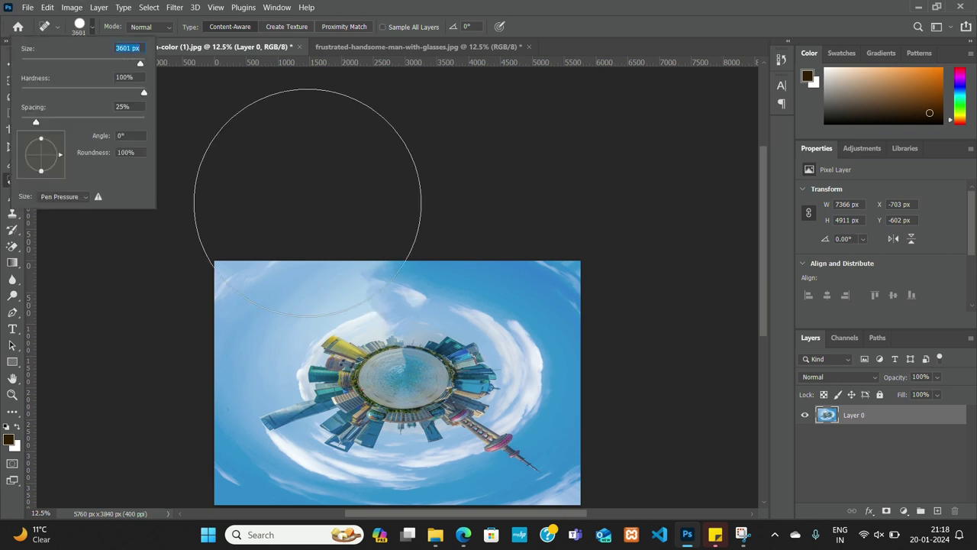
drag(362, 198, 360, 207)
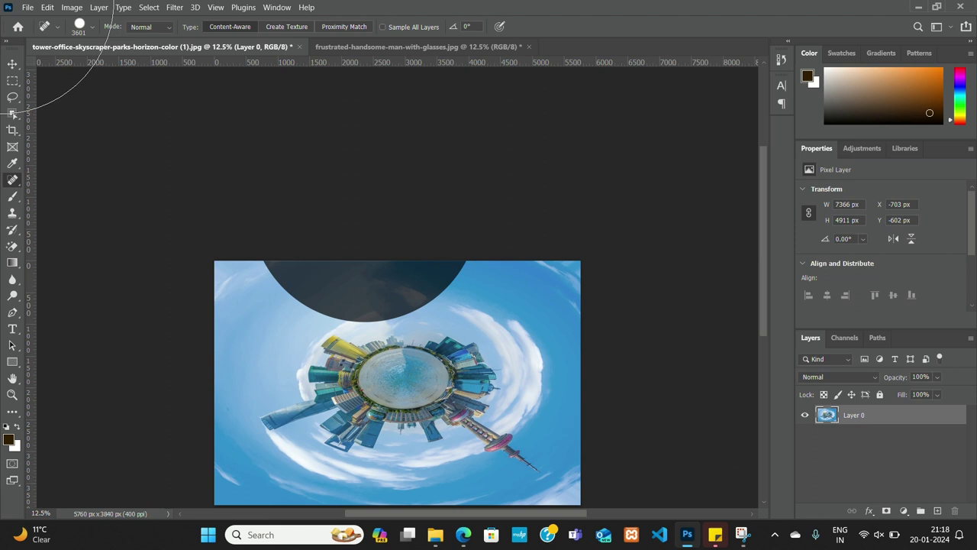
- Dismiss the stray Window menu, switch to the Move tool and zoom to 16.7%
click(1, 1)
click(94, 133)
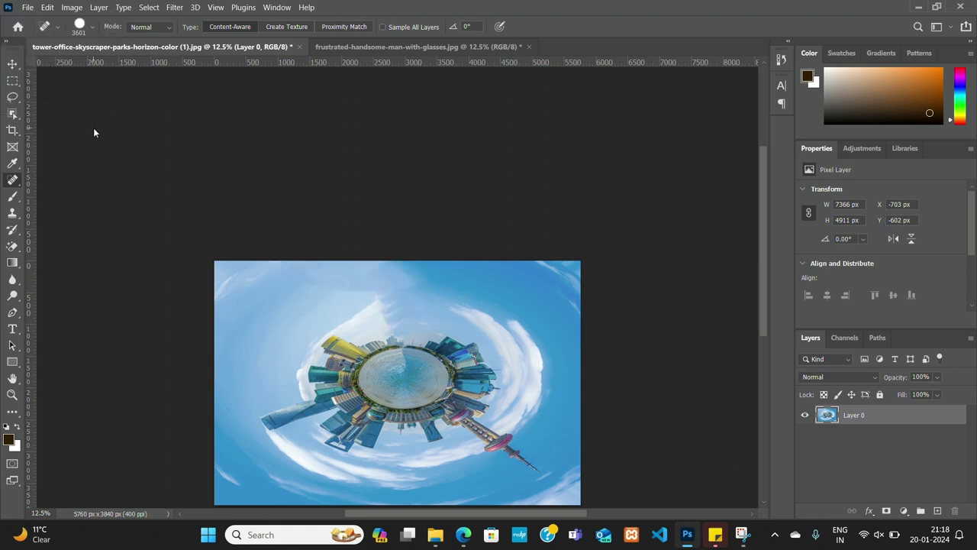
click(12, 64)
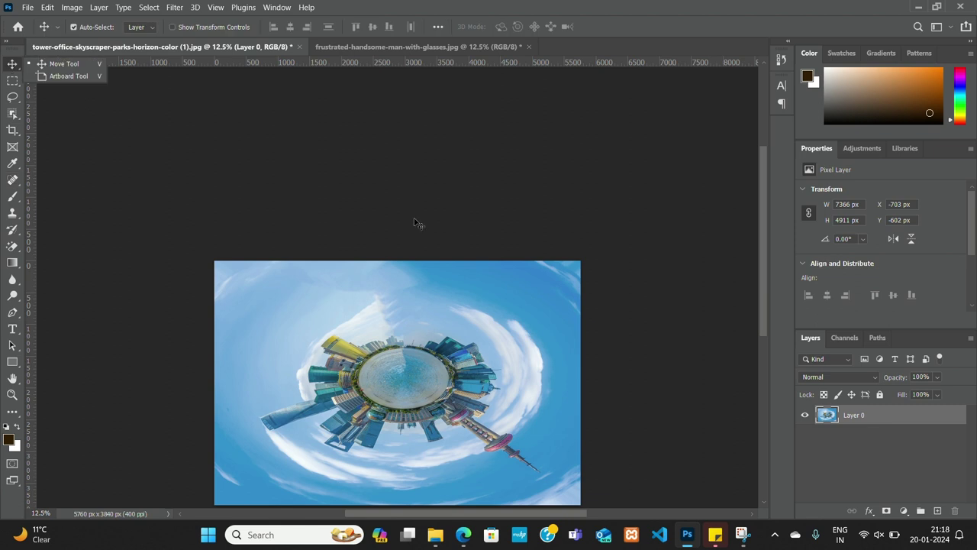
drag(765, 301, 767, 330)
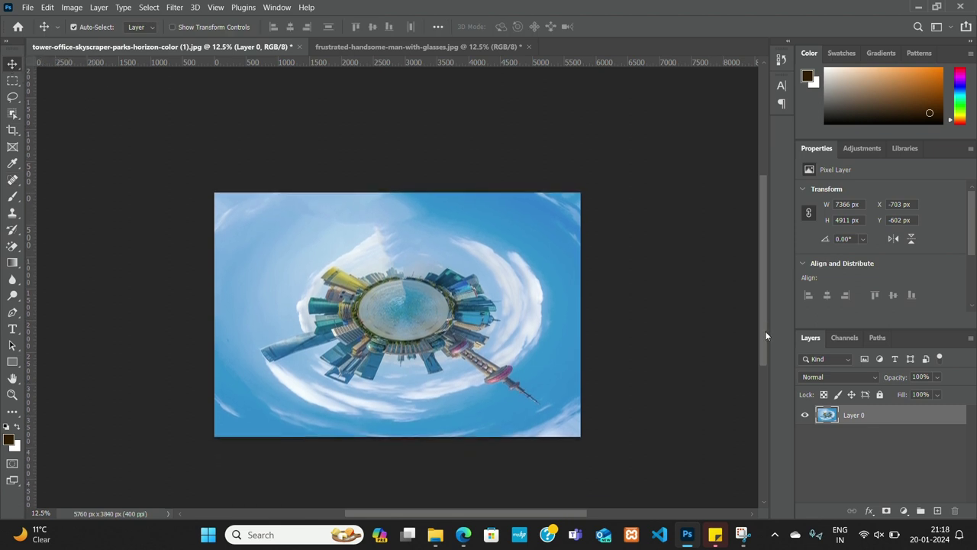
key(ctrl+plus)
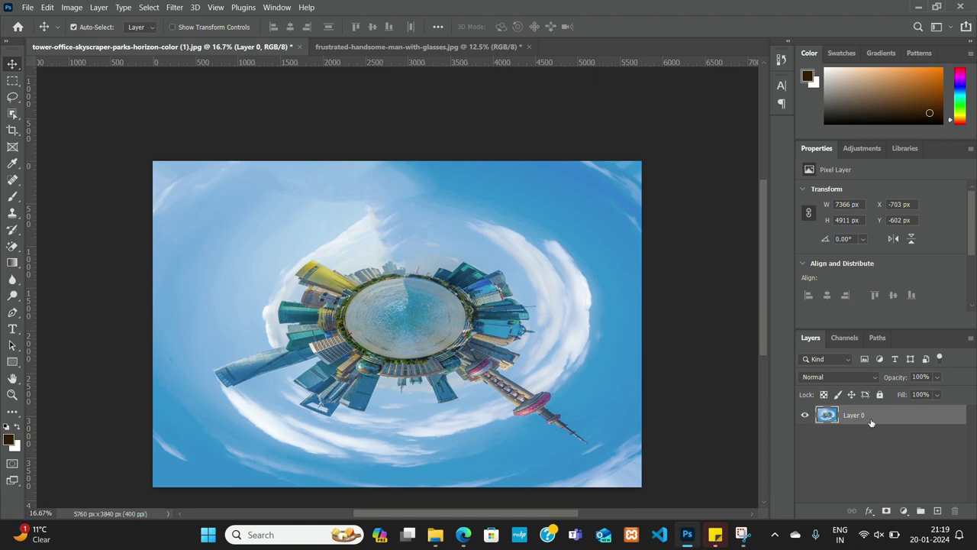
- Add a black (000000) Solid Color fill layer, Color Fill 1, above Layer 0
click(938, 510)
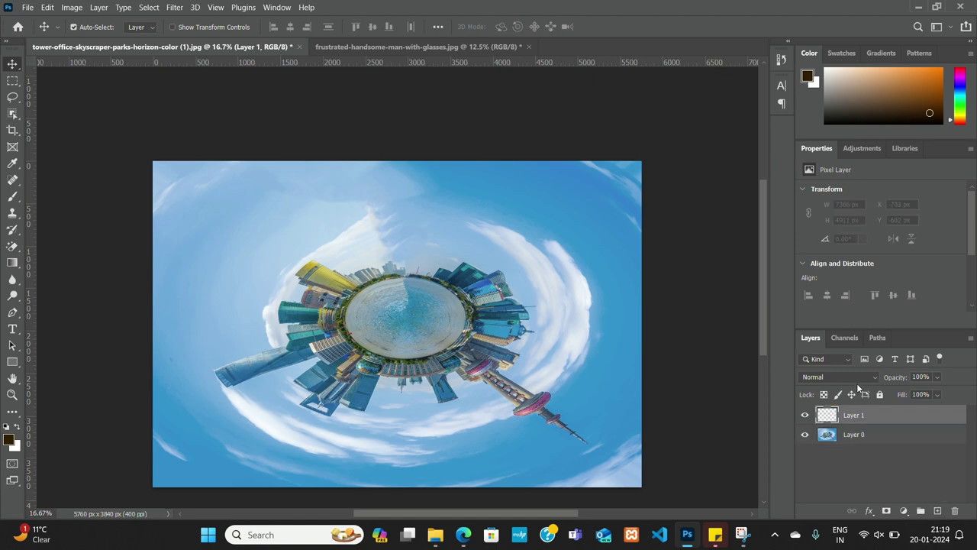
click(905, 511)
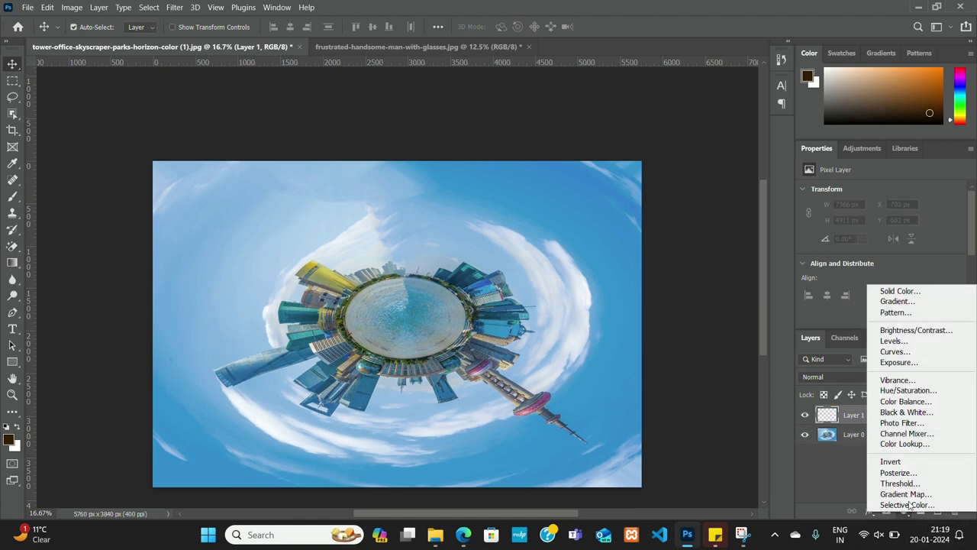
click(897, 291)
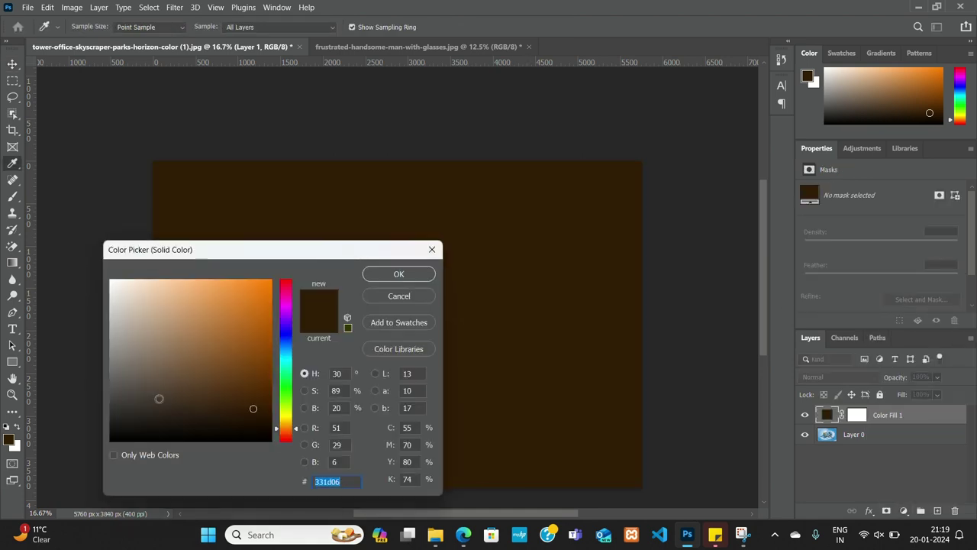
drag(142, 415, 83, 436)
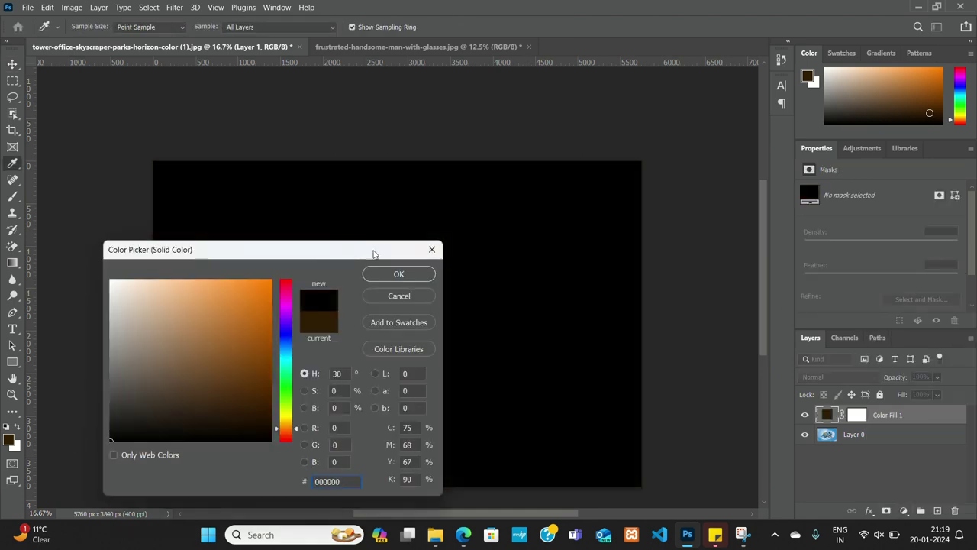
click(401, 273)
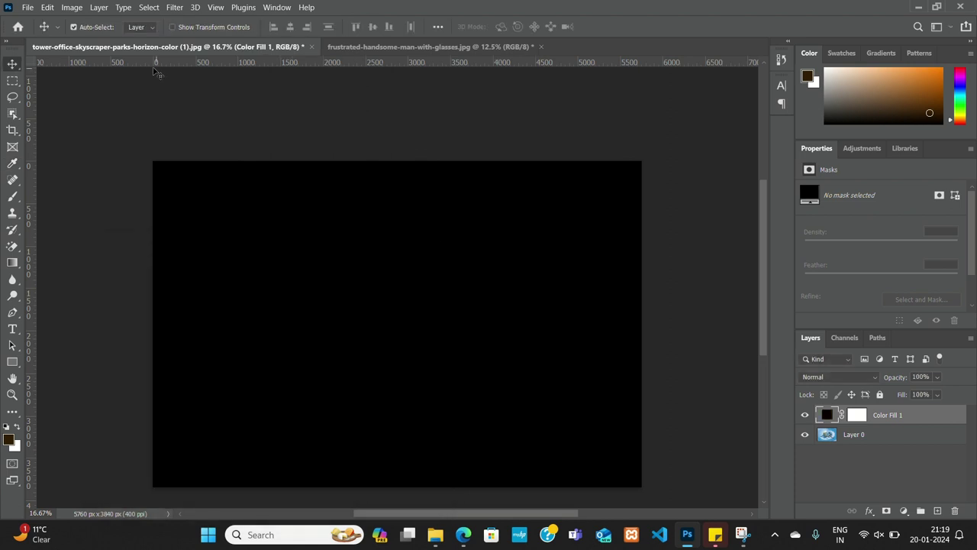
- Convert Color Fill 1 to a smart object and apply a 105mm Prime Lens Flare
click(175, 9)
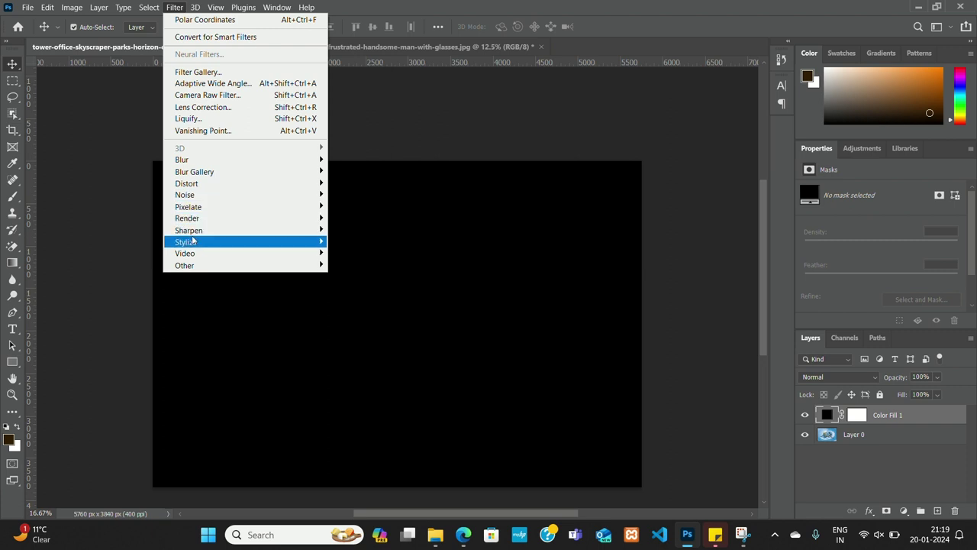
mouse_move(187, 218)
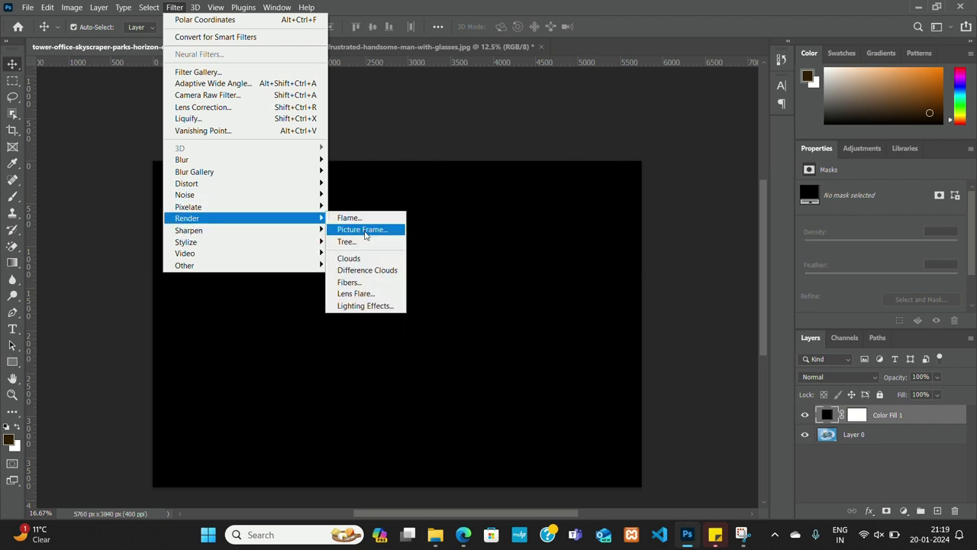
click(361, 294)
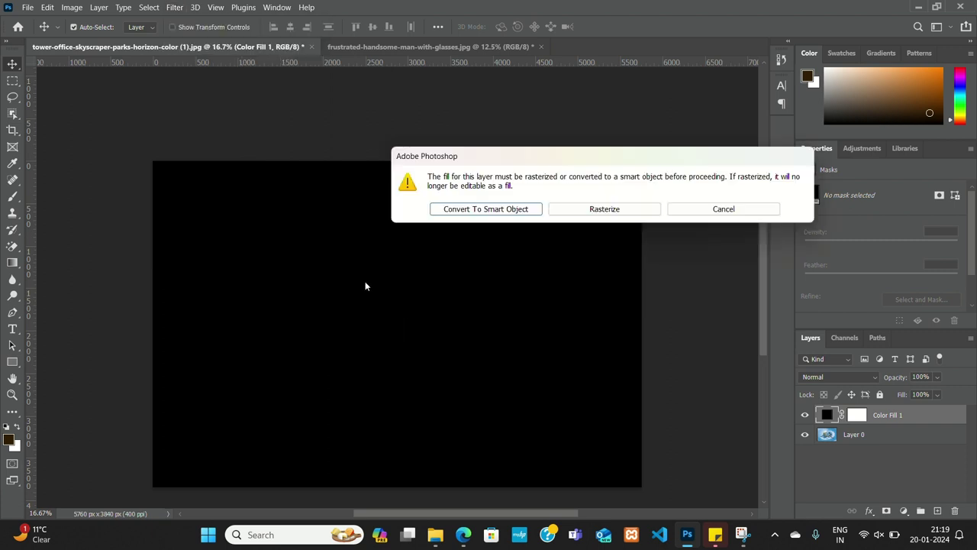
click(463, 218)
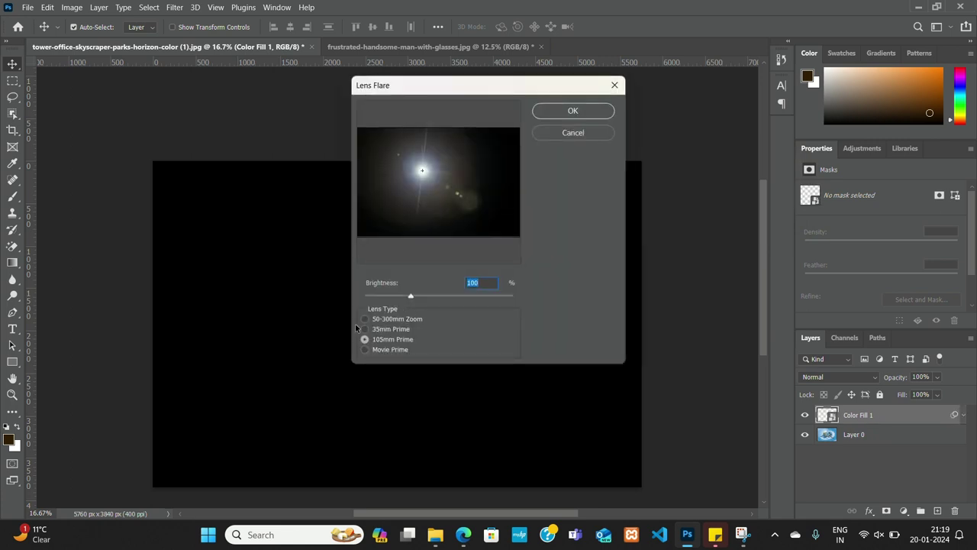
click(364, 319)
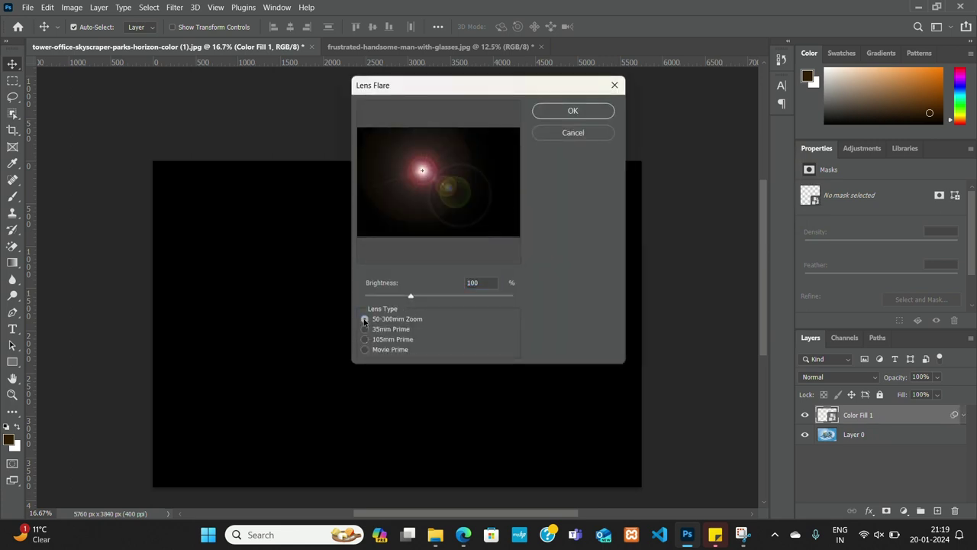
click(365, 329)
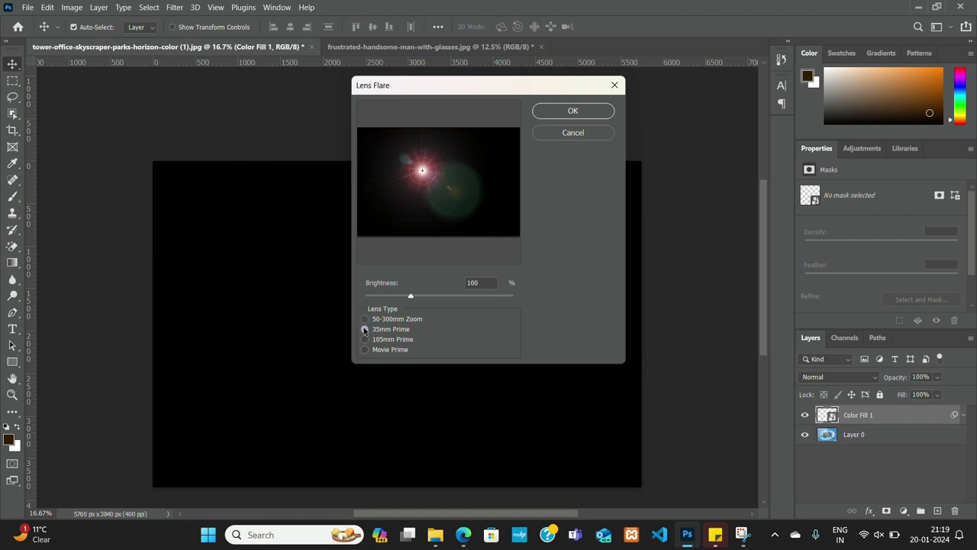
click(365, 339)
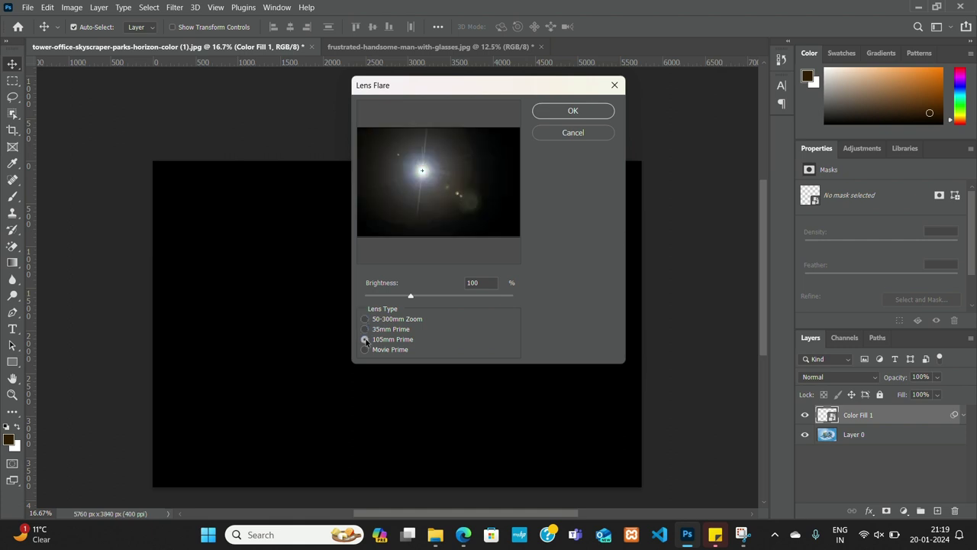
click(365, 350)
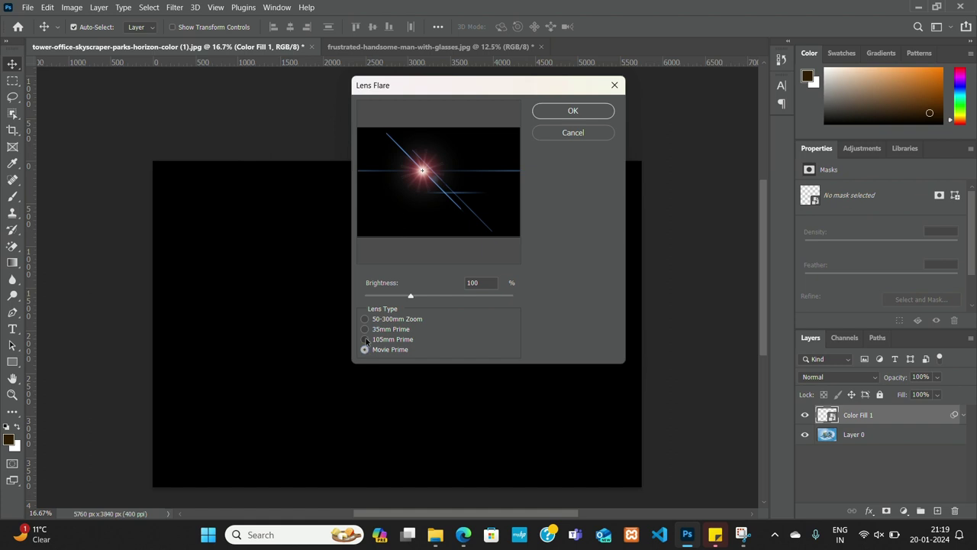
click(366, 339)
click(563, 111)
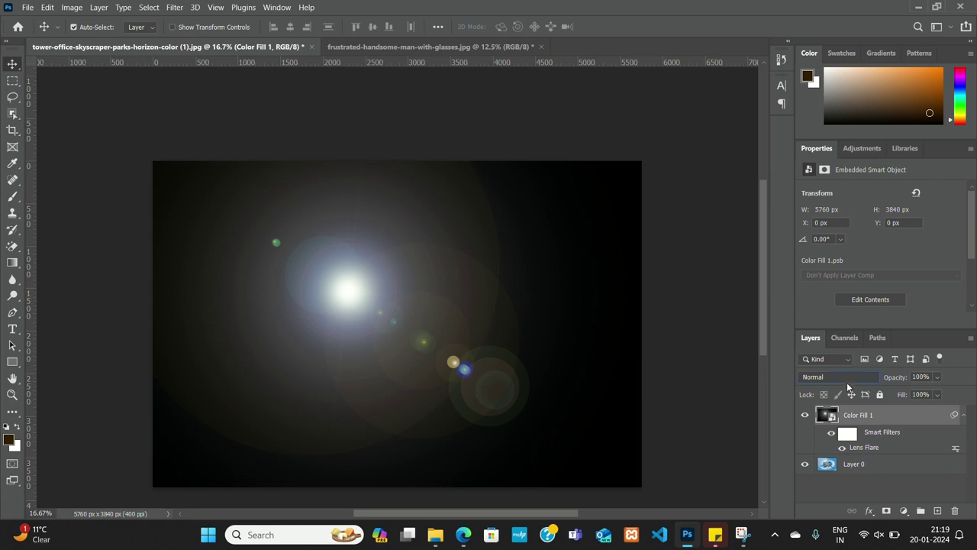
- Set Color Fill 1 to Screen blend mode and shift the flare into the upper-left sky
click(847, 381)
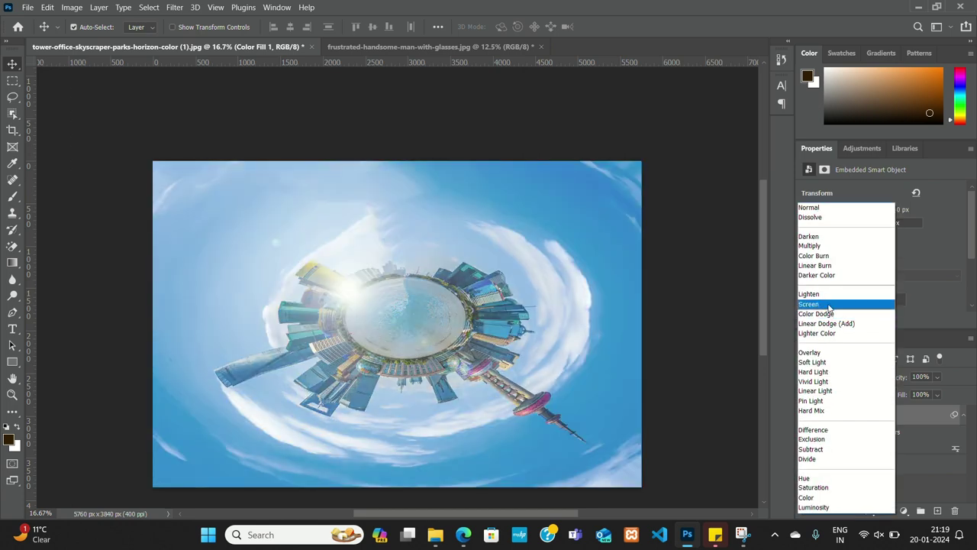
click(830, 304)
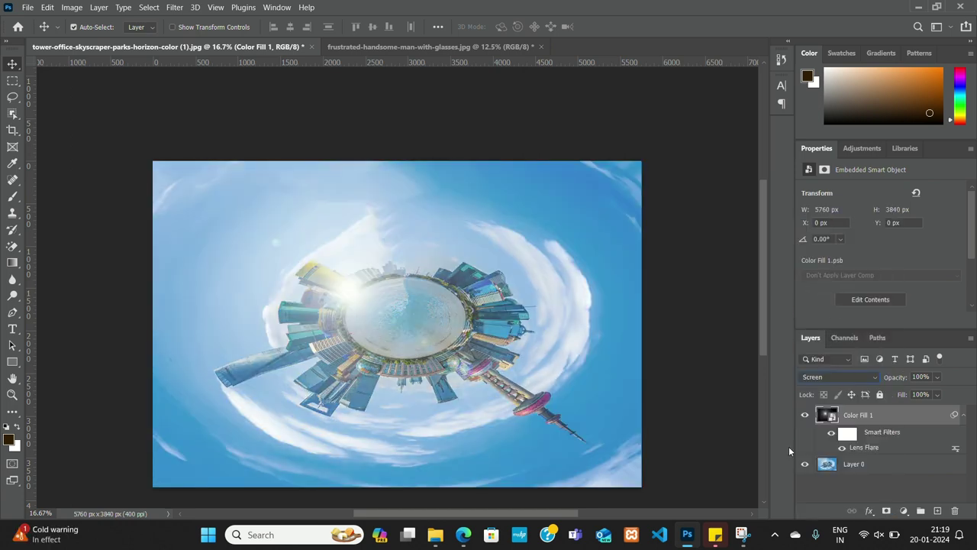
key(ctrl+minus)
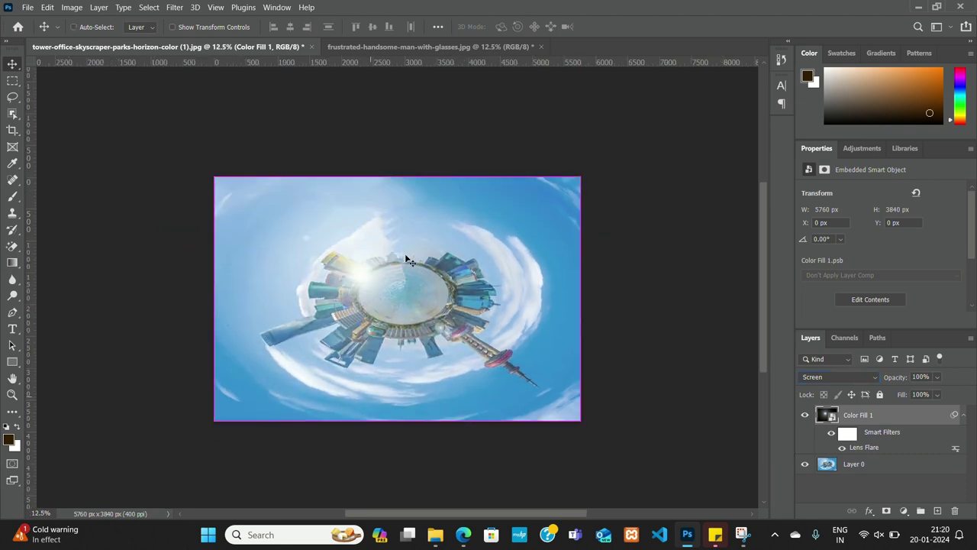
drag(361, 273, 266, 215)
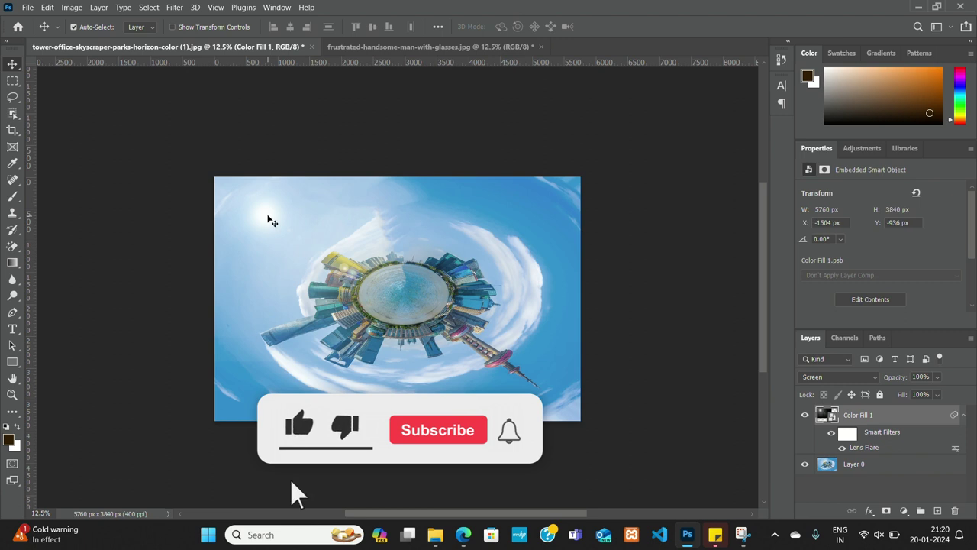
- Cut the man out of the frustrated-man photo with Select Subject, returning to the planet image
click(365, 47)
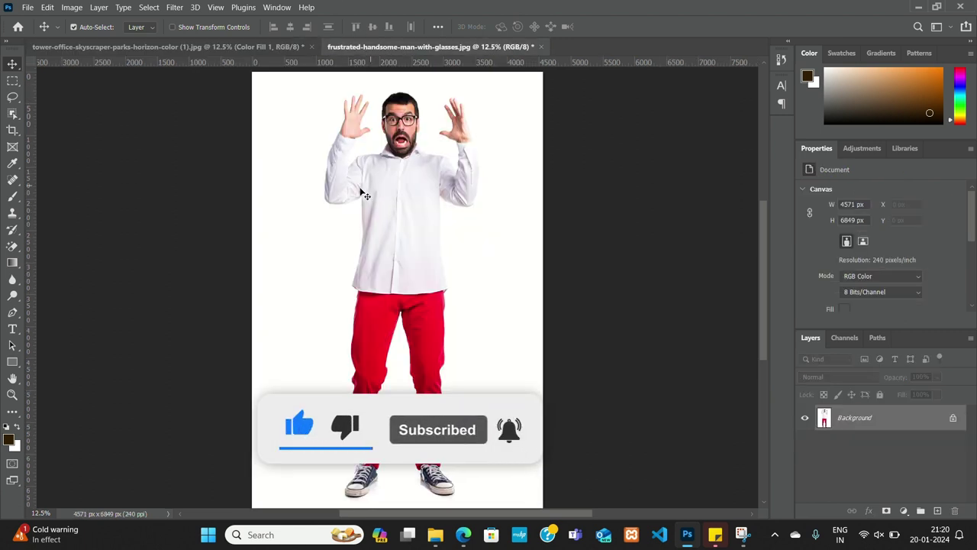
click(148, 9)
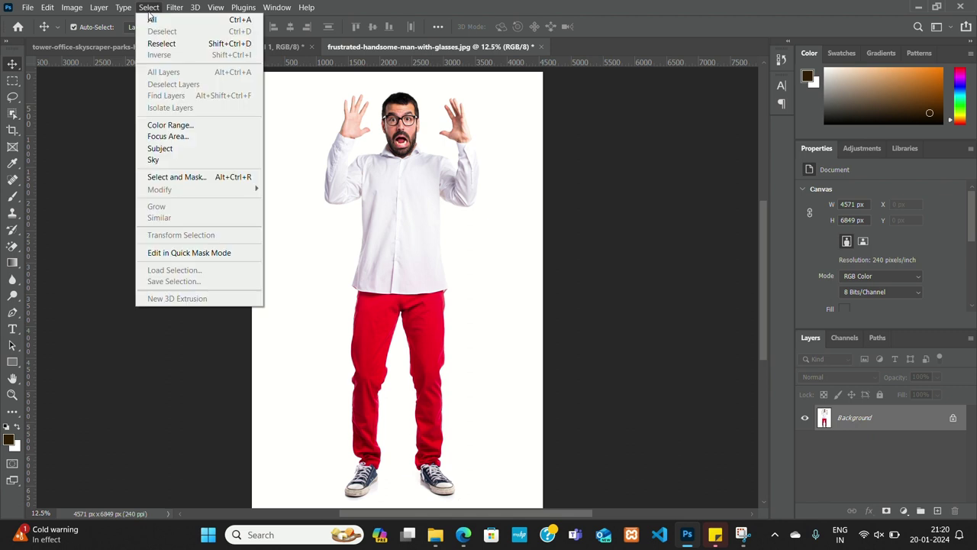
click(157, 148)
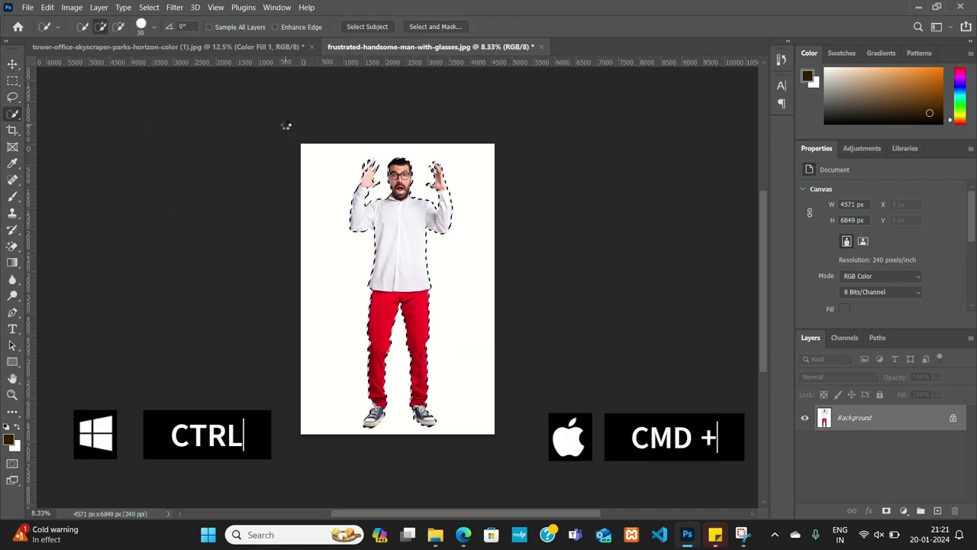
key(ctrl+x)
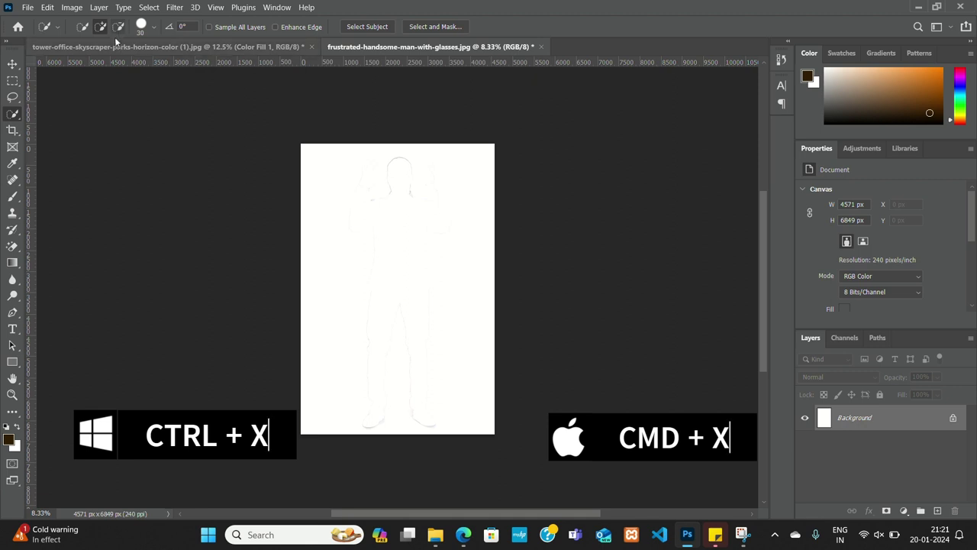
click(120, 48)
- Paste the man as Layer 1, shrink him to about two-thirds, and stand him on the planet
key(ctrl+v)
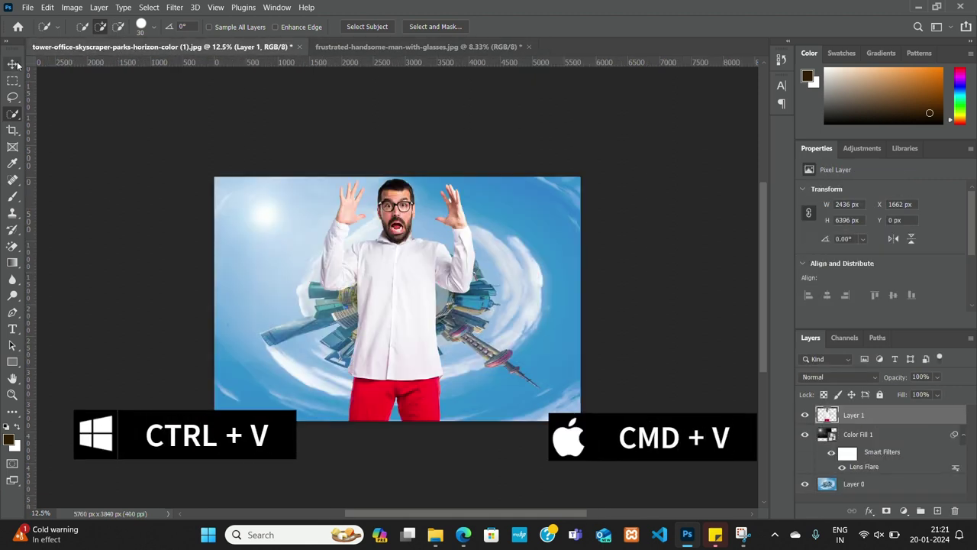
key(ctrl+t)
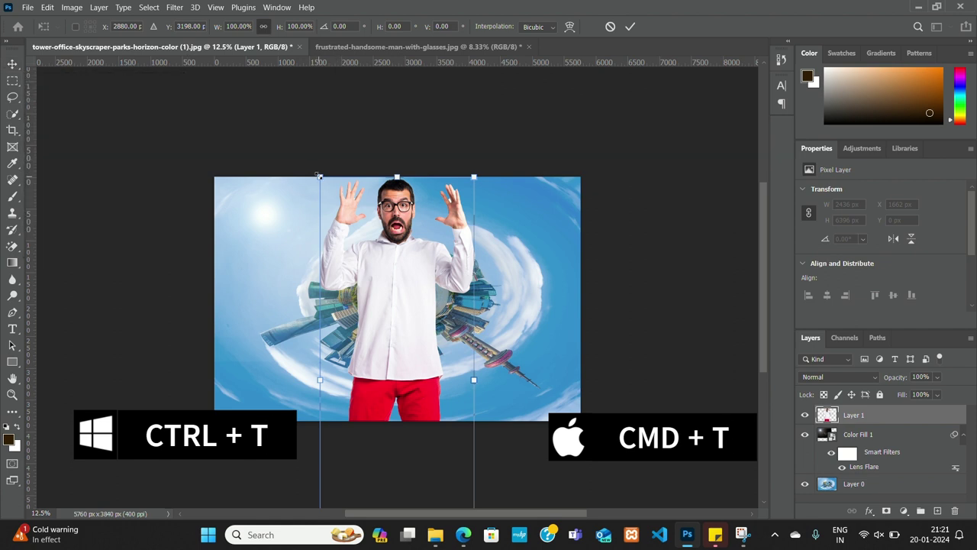
mouse_move(319, 175)
mouse_down()
mouse_move(400, 312)
mouse_move(395, 375)
mouse_up()
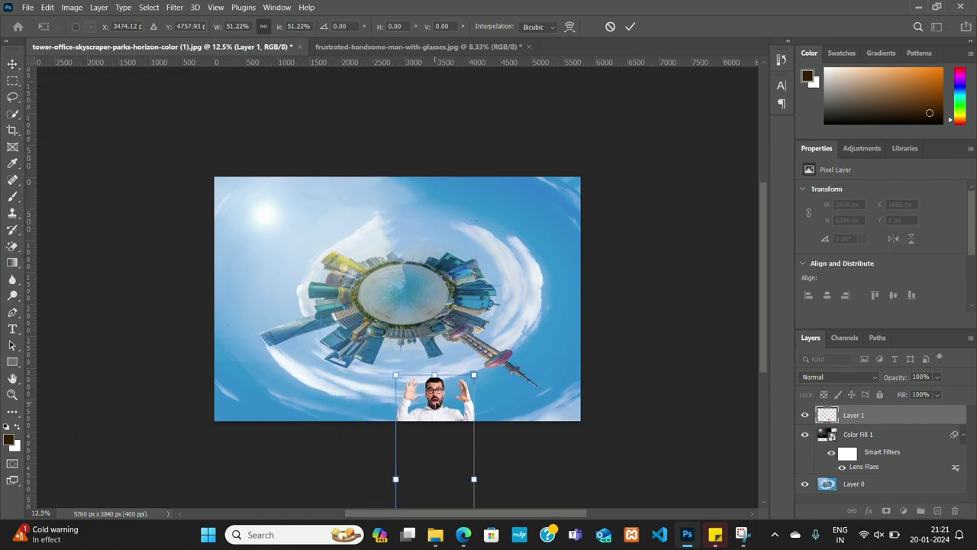
mouse_move(439, 397)
mouse_down()
mouse_move(423, 212)
mouse_move(435, 245)
mouse_up()
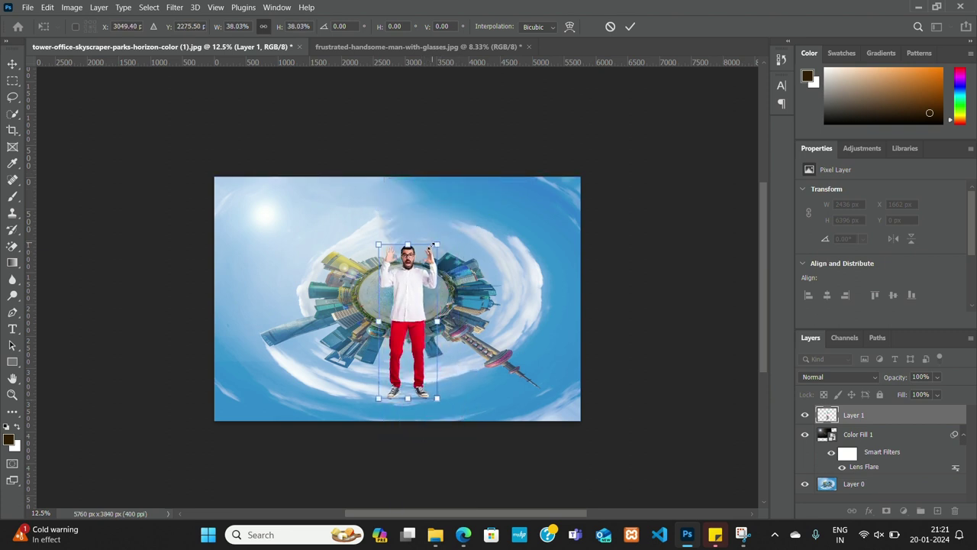
drag(407, 294, 402, 242)
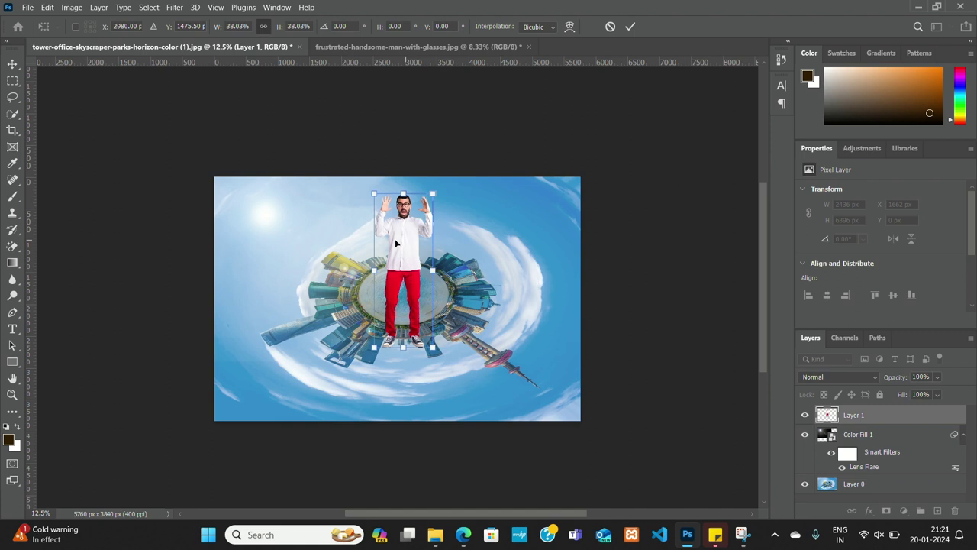
click(13, 64)
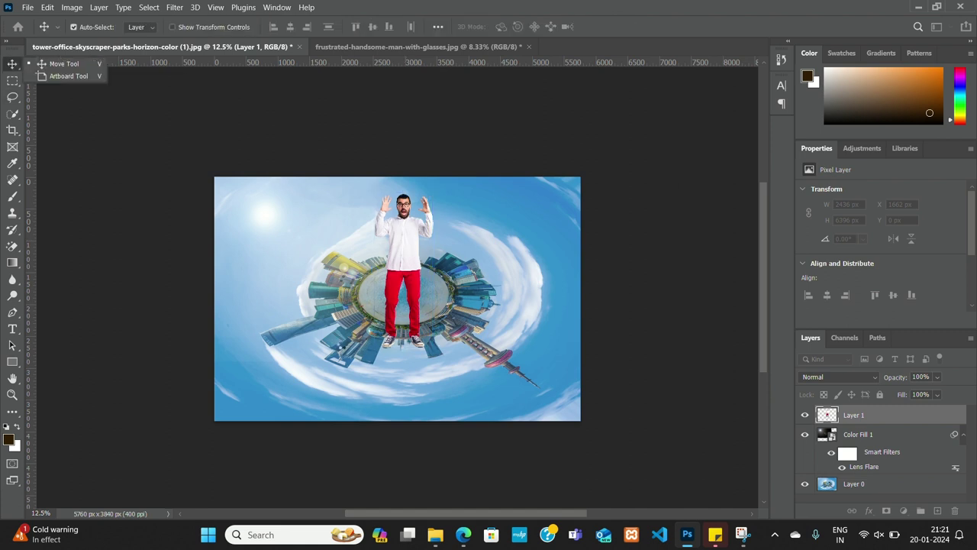
- Fine-tune the man's size to 696 × 1827 px and move the flare nearer the top-left corner
key(ctrl+t)
drag(427, 348, 405, 244)
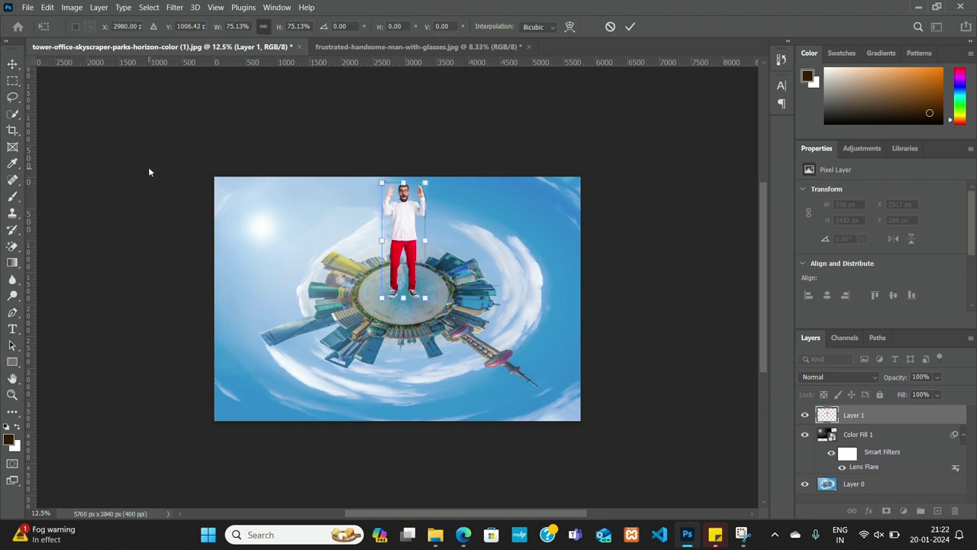
click(12, 63)
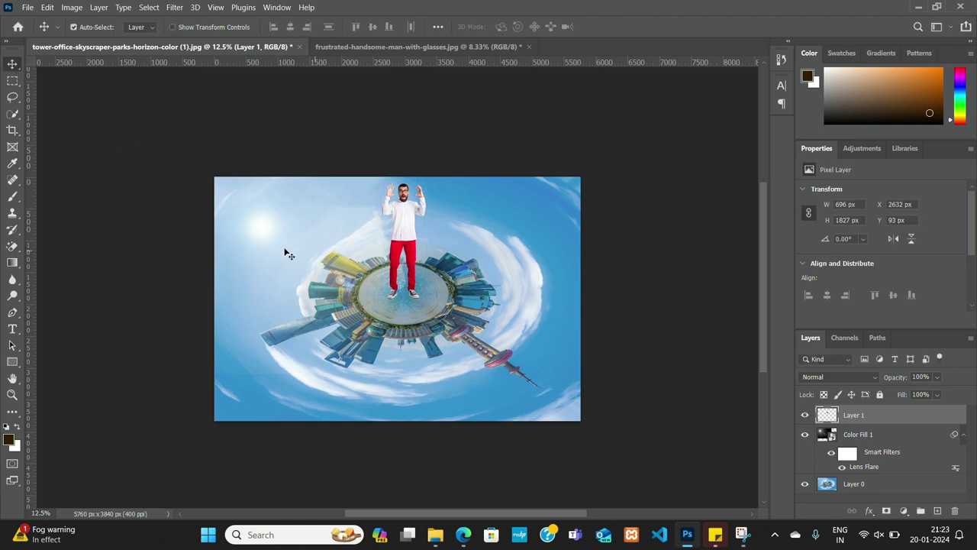
key(shift+alt+s)
drag(269, 229, 249, 196)
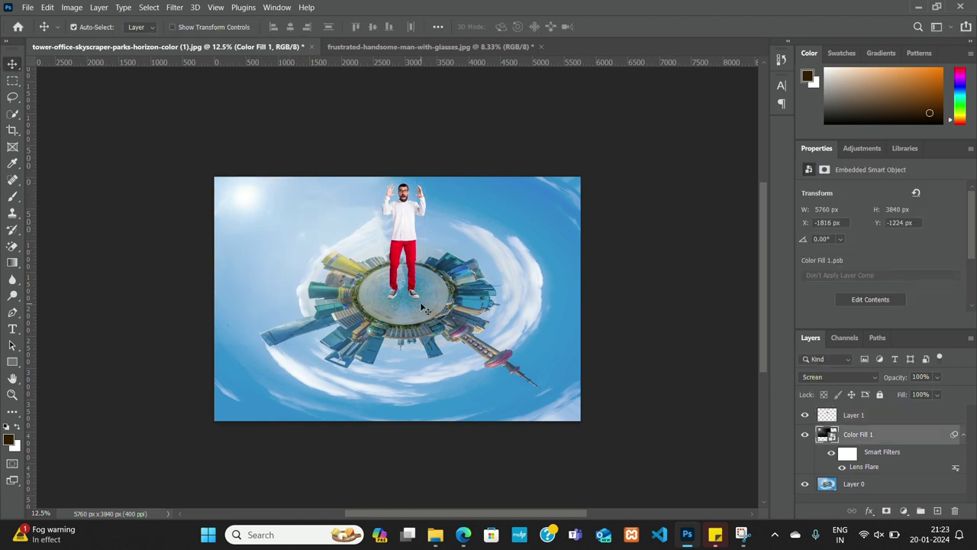
- Select the planet and man layers together and nudge them lower on the canvas
key(alt+bracketleft)
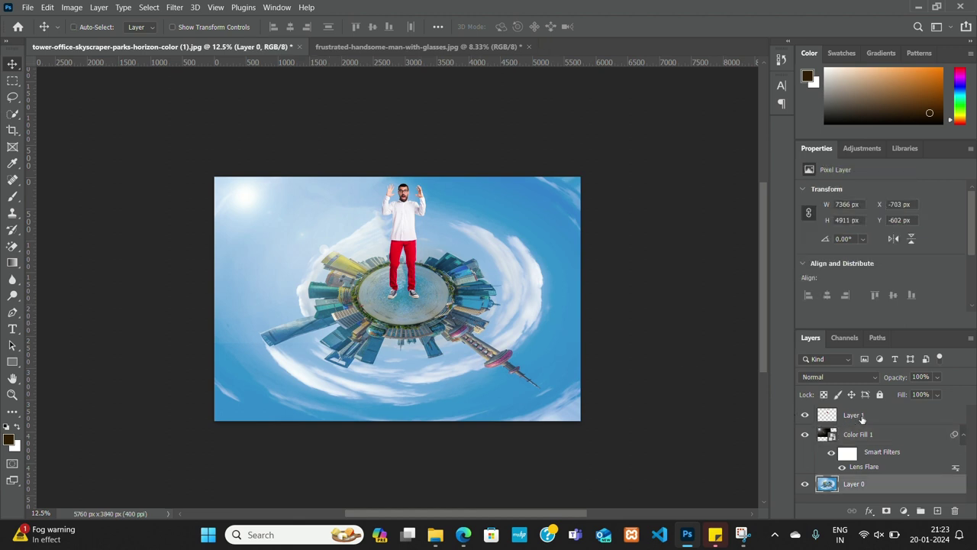
ctrl+click(861, 416)
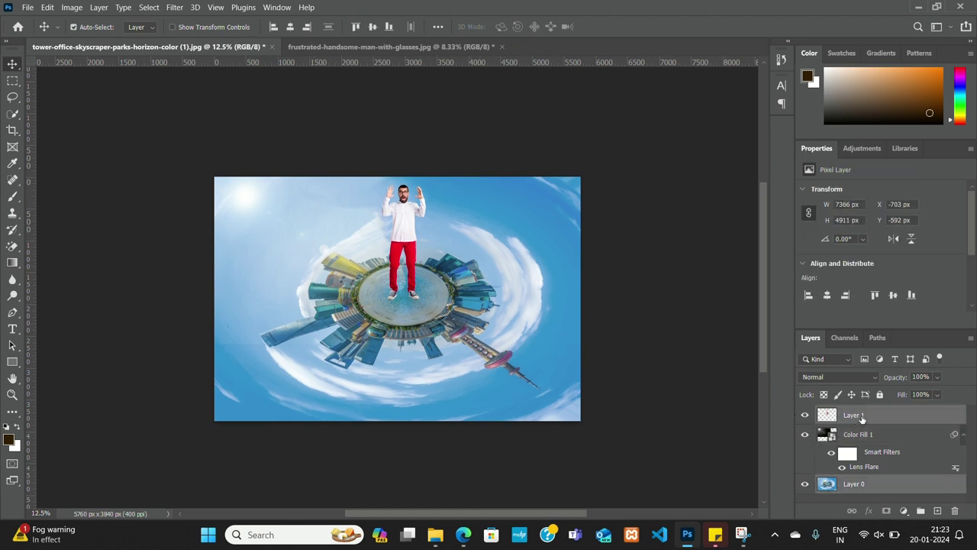
key(shift+Down)
key(shift+Down)
key(shift+Down)
key(shift+Down)
key(shift+Down)
key(shift+Down)
key(shift+Down)
key(shift+Down)
key(shift+Down)
key(shift+Down)
key(shift+Down)
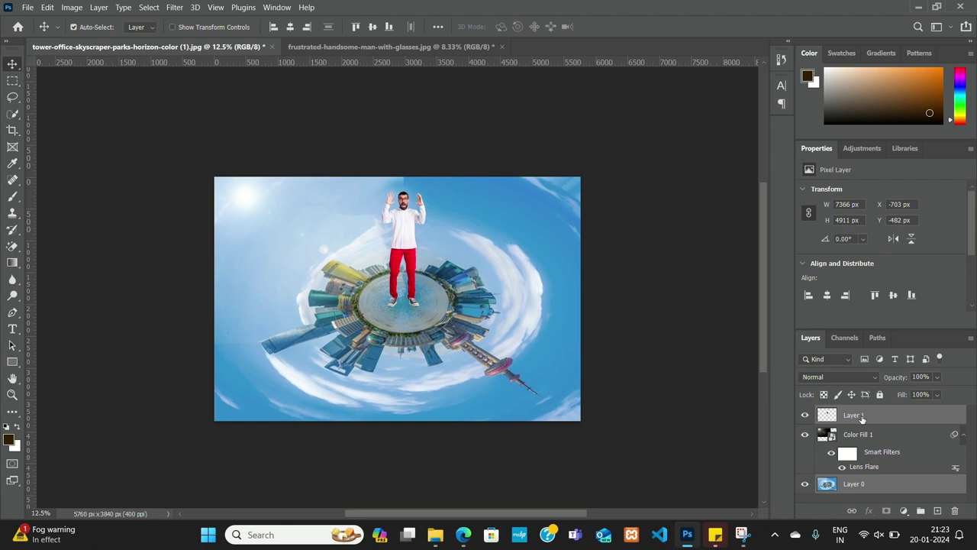
key(shift+Down)
key(shift+Down)
key(shift+Down)
key(shift+Down)
key(shift+Down)
key(shift+Down)
key(shift+Down)
key(shift+Down)
key(shift+Down)
key(shift+Down)
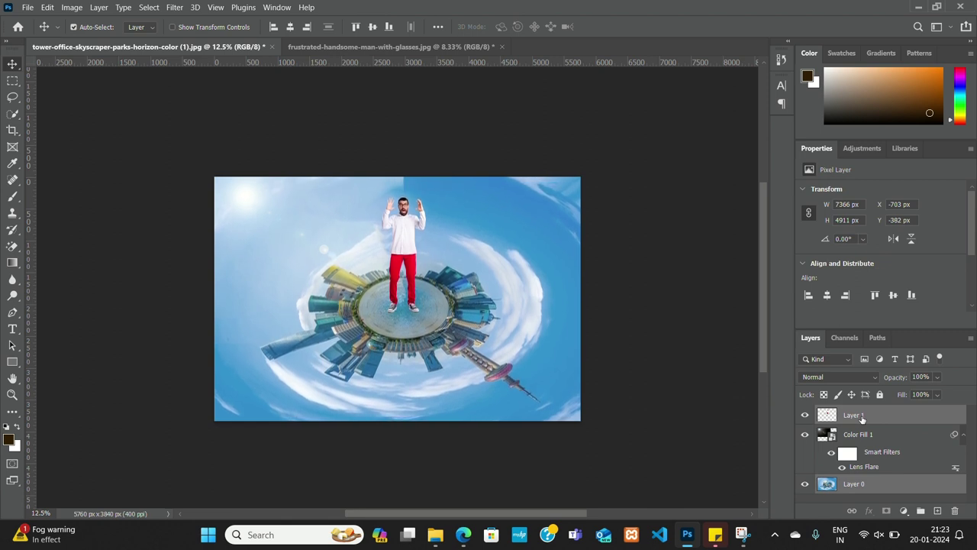
key(shift+Down)
key(shift+Down)
key(shift+Down)
key(shift+Down)
key(shift+Down)
key(shift+Down)
key(shift+Down)
key(shift+Down)
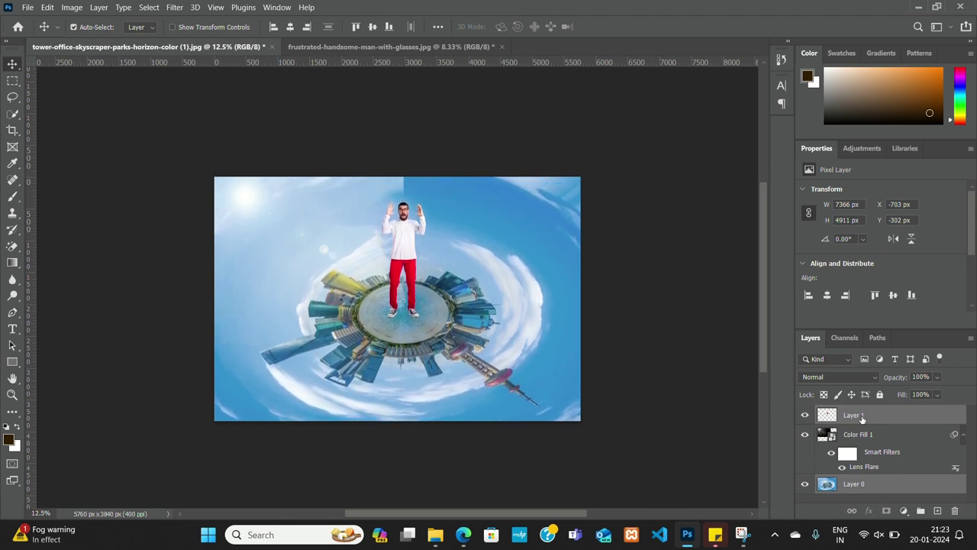
- Enlarge the man on Layer 1 to about 115%, keeping his feet on the planet
key(ctrl)
click(408, 226)
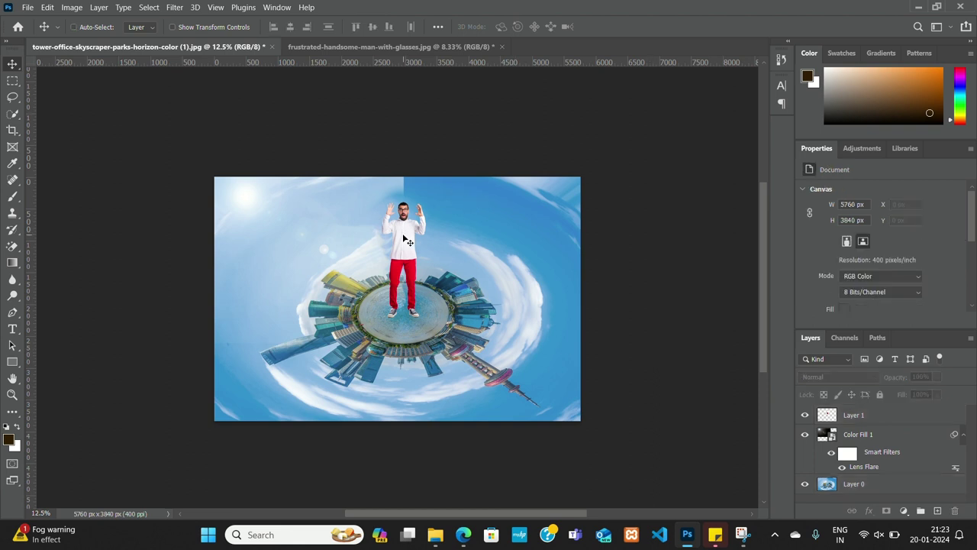
click(505, 209)
ctrl+click(399, 278)
key(ctrl+t)
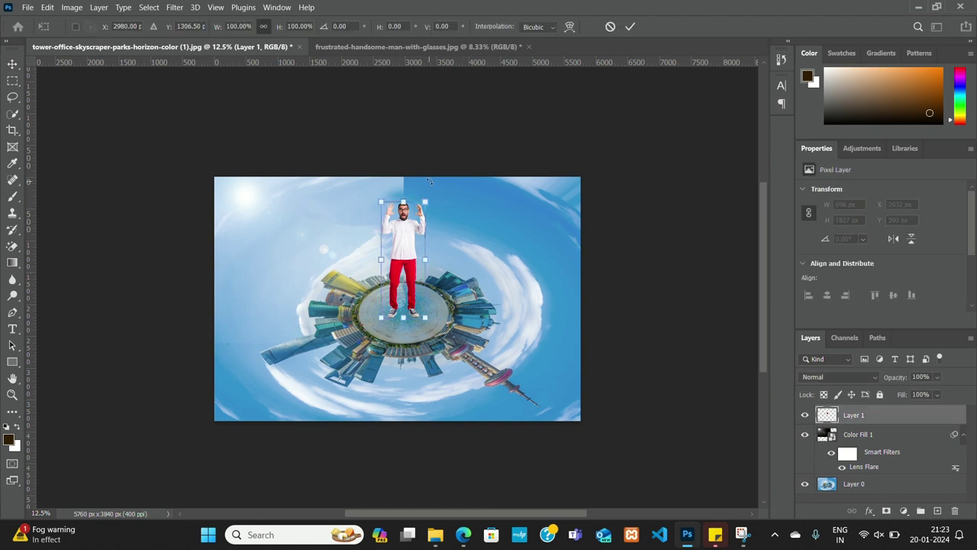
drag(424, 202, 432, 185)
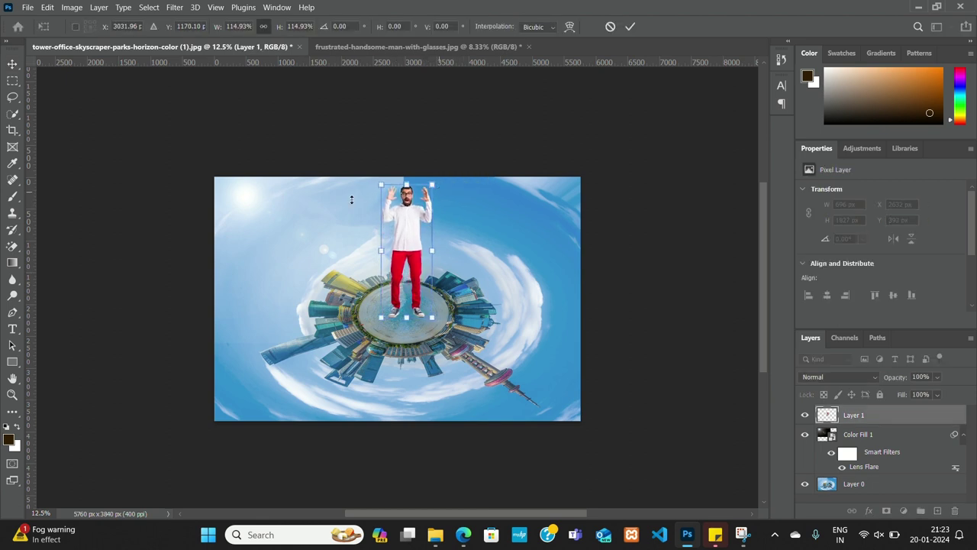
key(Return)
click(854, 483)
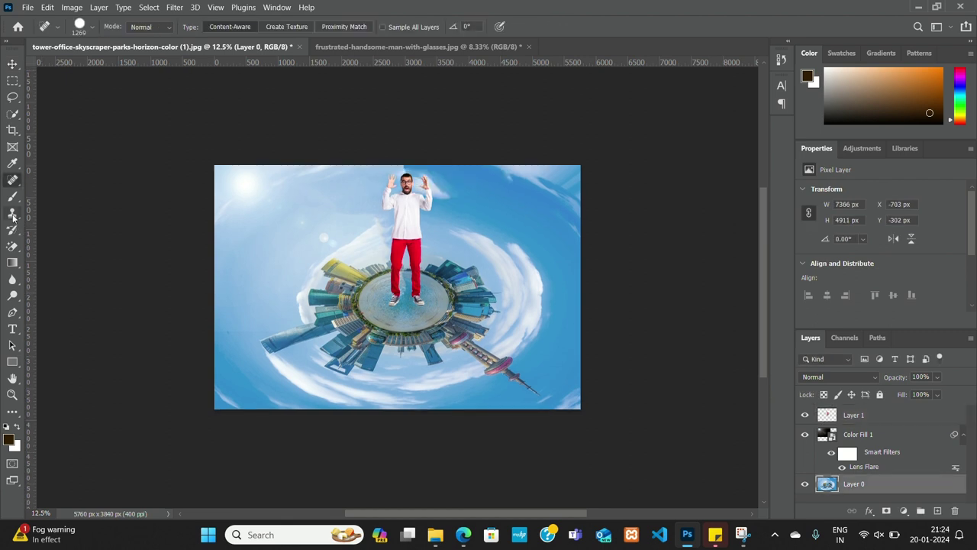
click(12, 216)
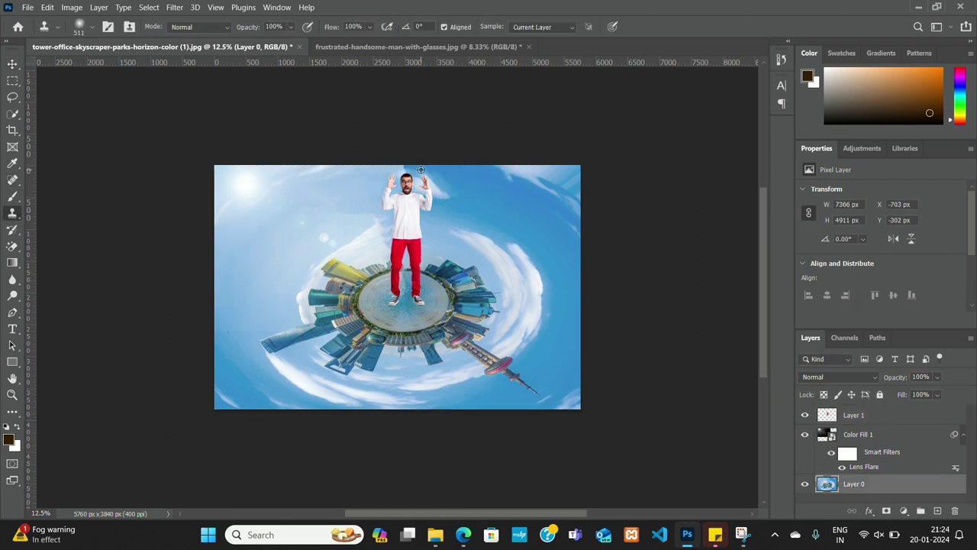
alt+click(420, 180)
drag(425, 165, 420, 186)
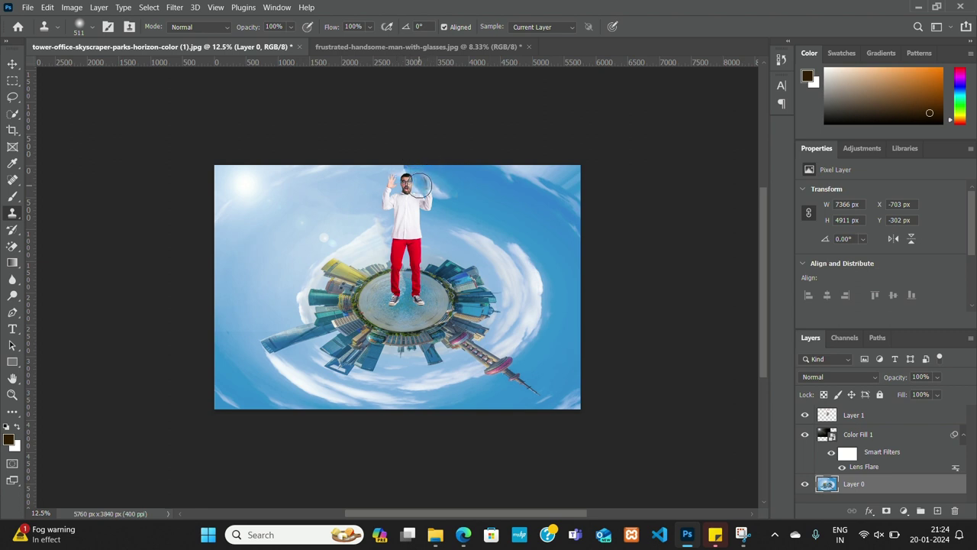
key(ctrl+z)
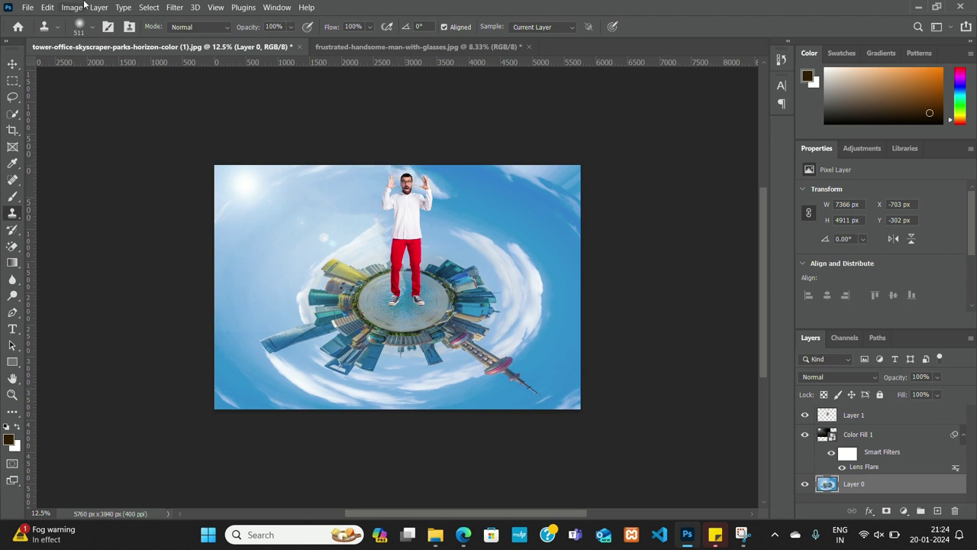
click(12, 63)
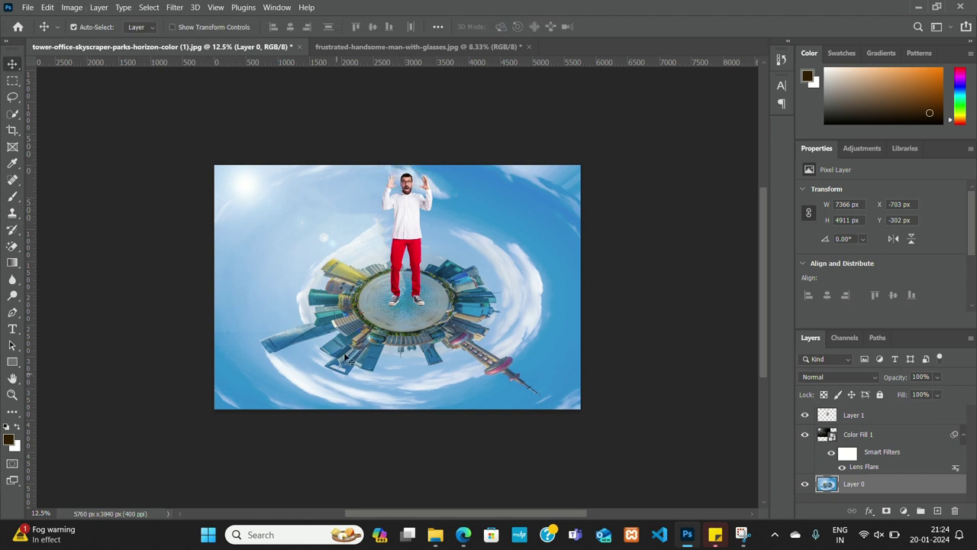
click(411, 228)
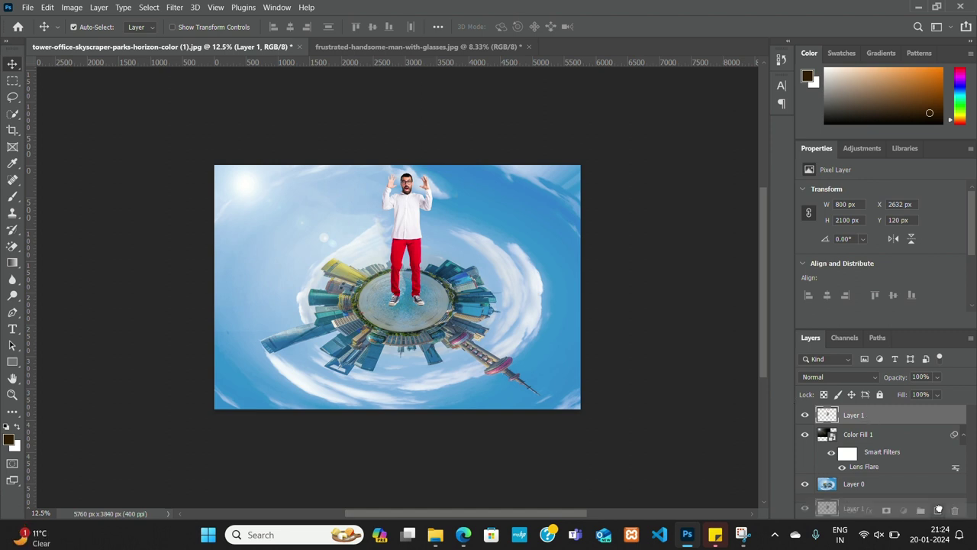
- Duplicate Layer 1 as Layer 1 copy and give it a black Color Overlay
drag(867, 415, 937, 510)
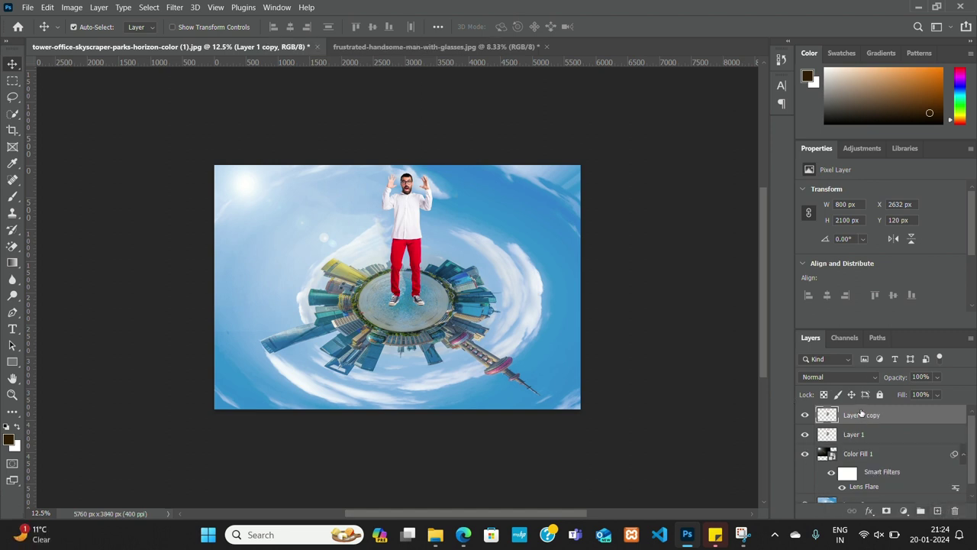
right_click(859, 413)
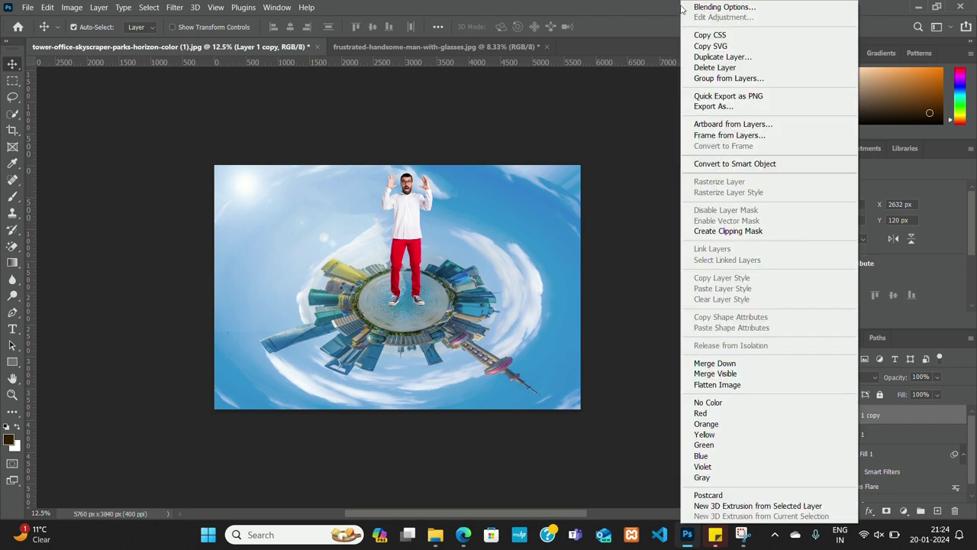
click(710, 6)
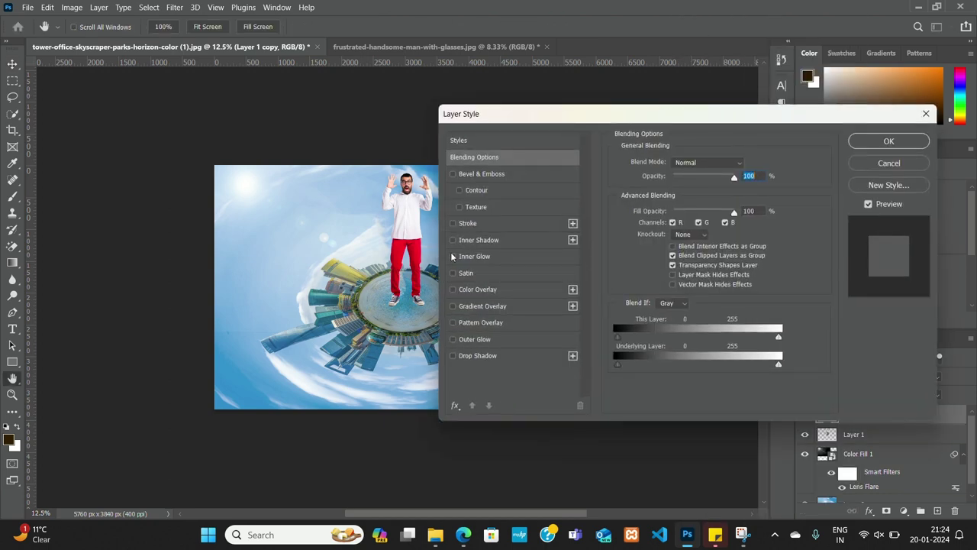
click(483, 291)
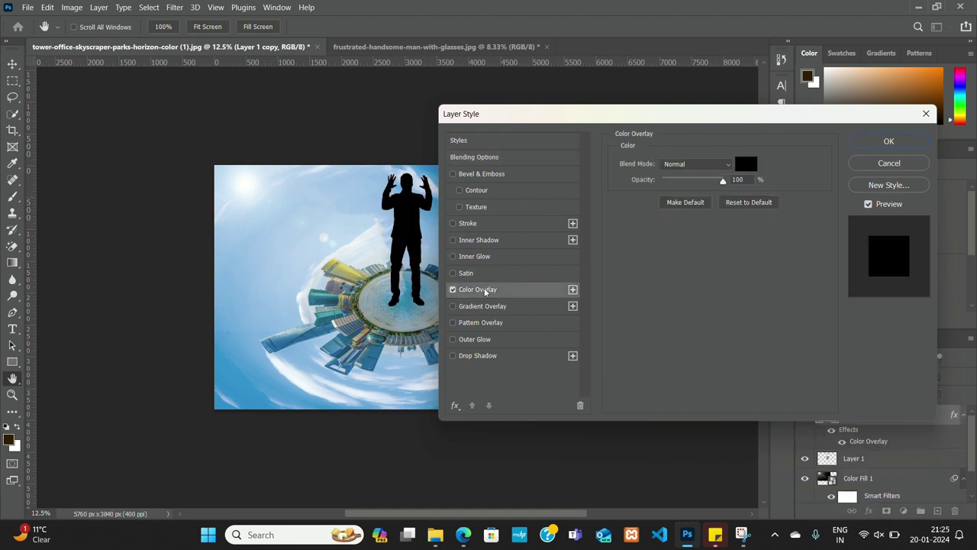
click(888, 141)
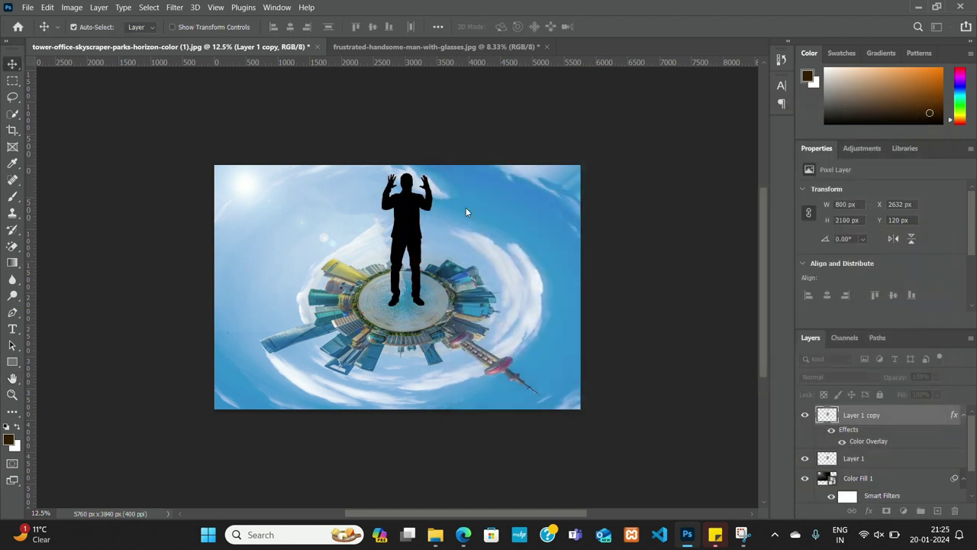
- Flip the silhouette vertically, angle it about -29.55° from the feet, and place it under Layer 1
key(ctrl+t)
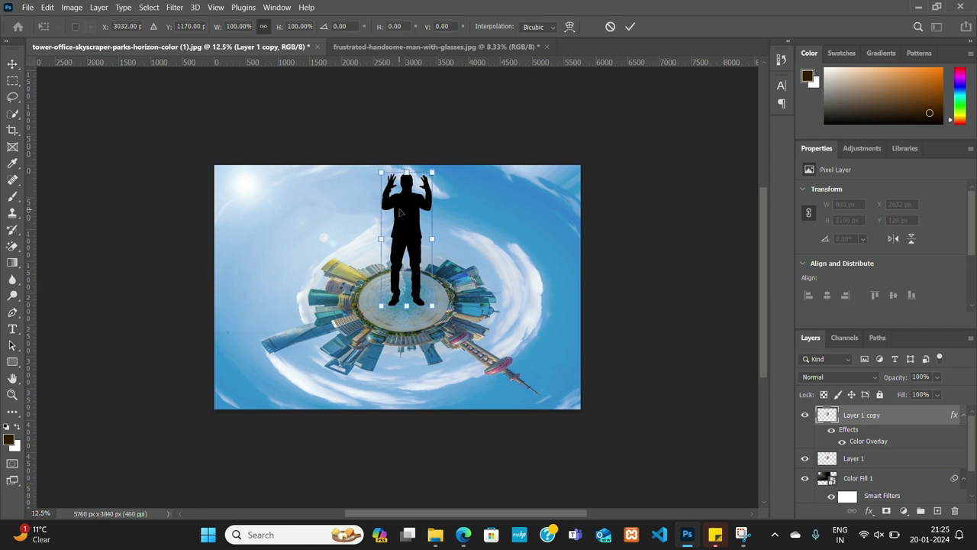
right_click(400, 210)
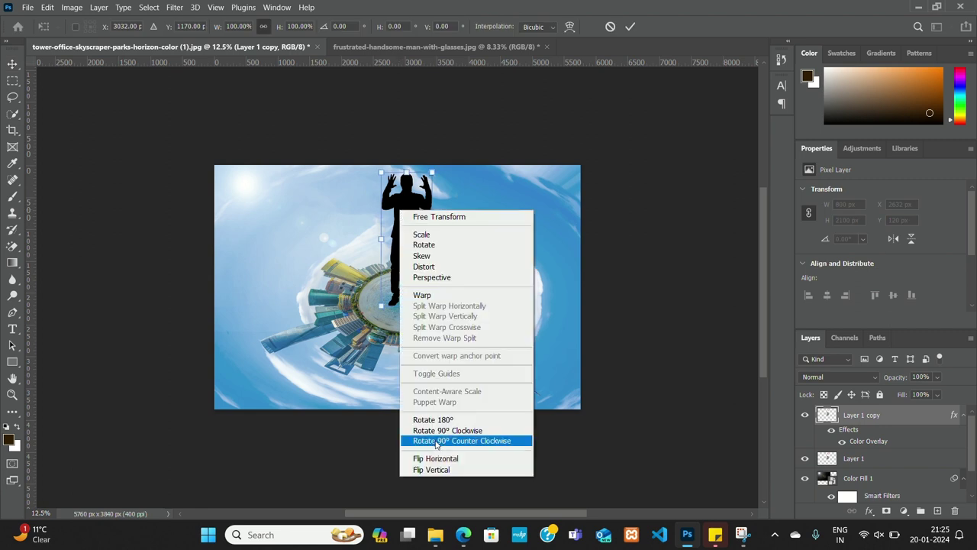
click(435, 470)
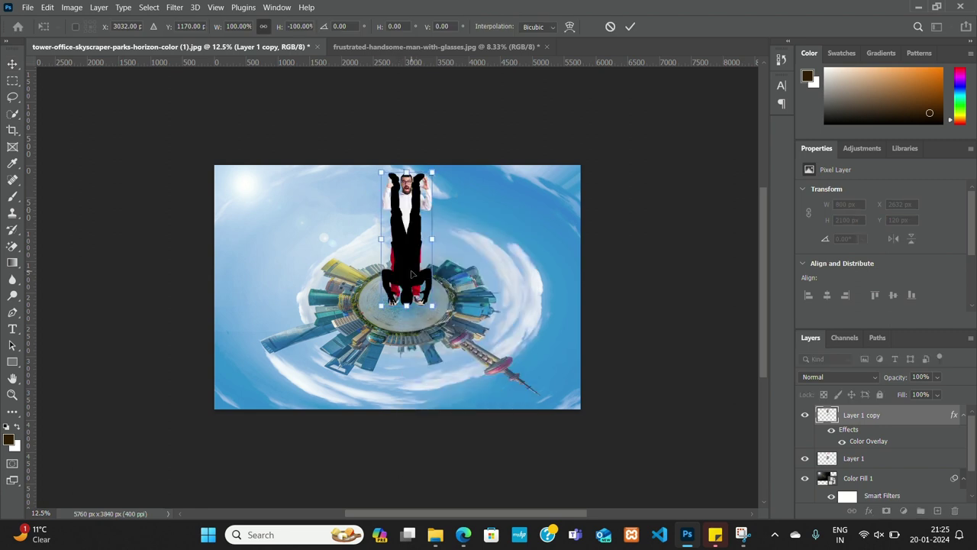
mouse_move(411, 274)
mouse_down()
mouse_move(481, 393)
mouse_move(505, 360)
mouse_up()
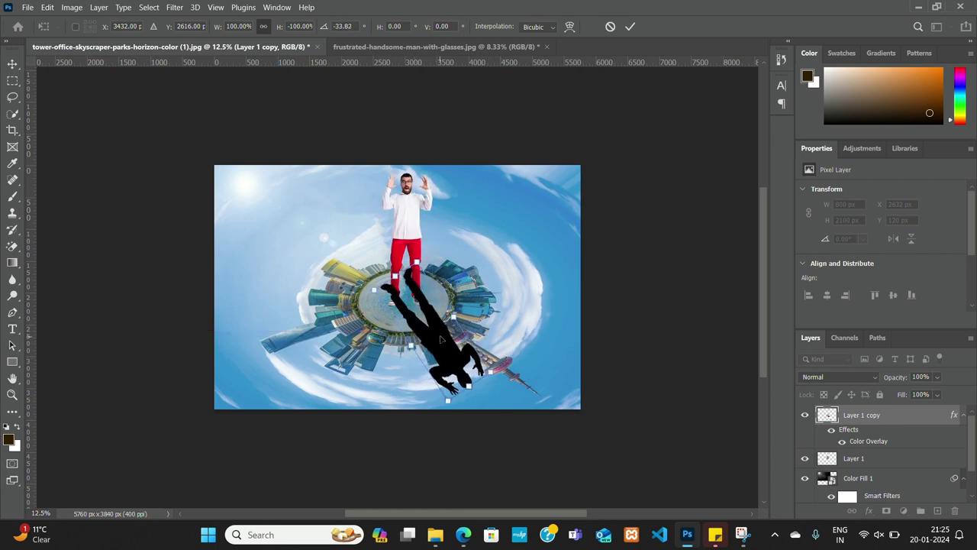
drag(441, 339, 450, 362)
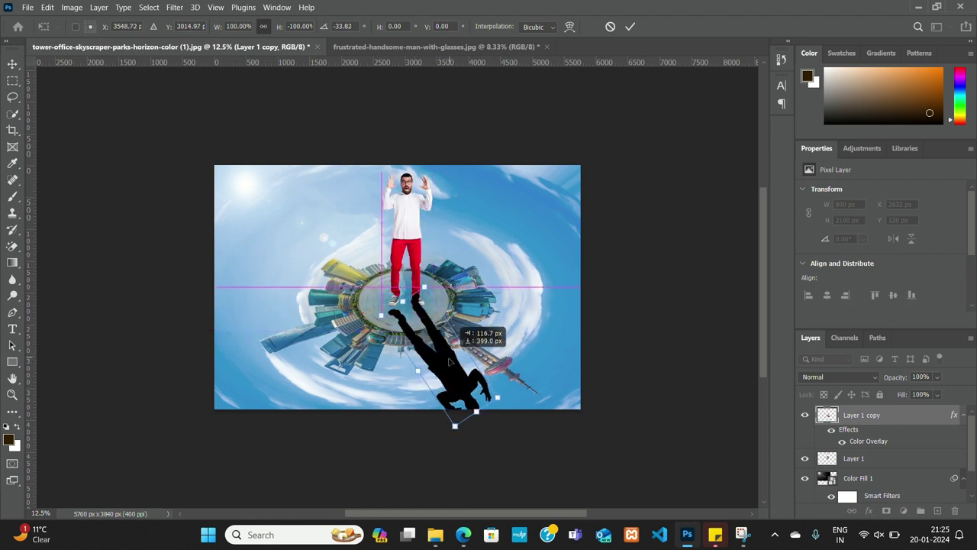
drag(510, 379, 517, 386)
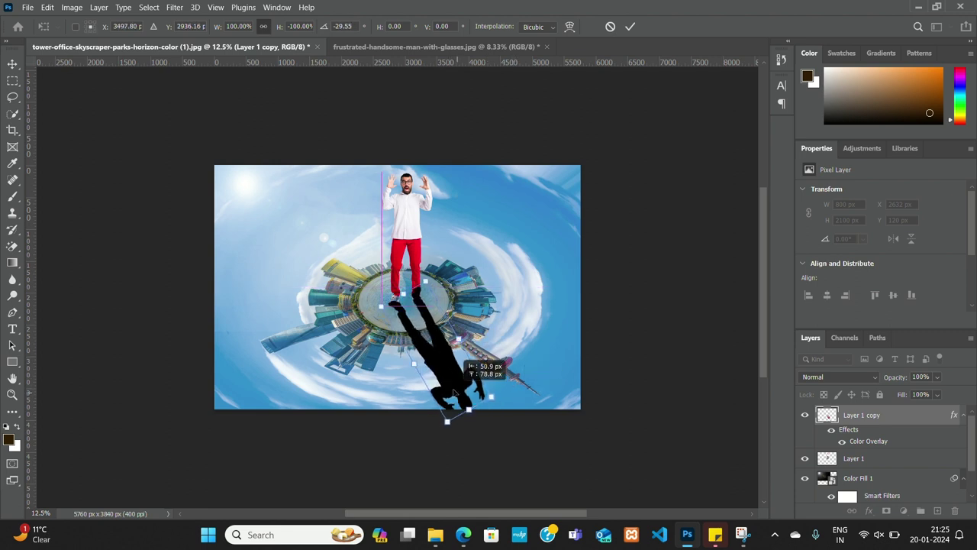
drag(458, 396, 453, 389)
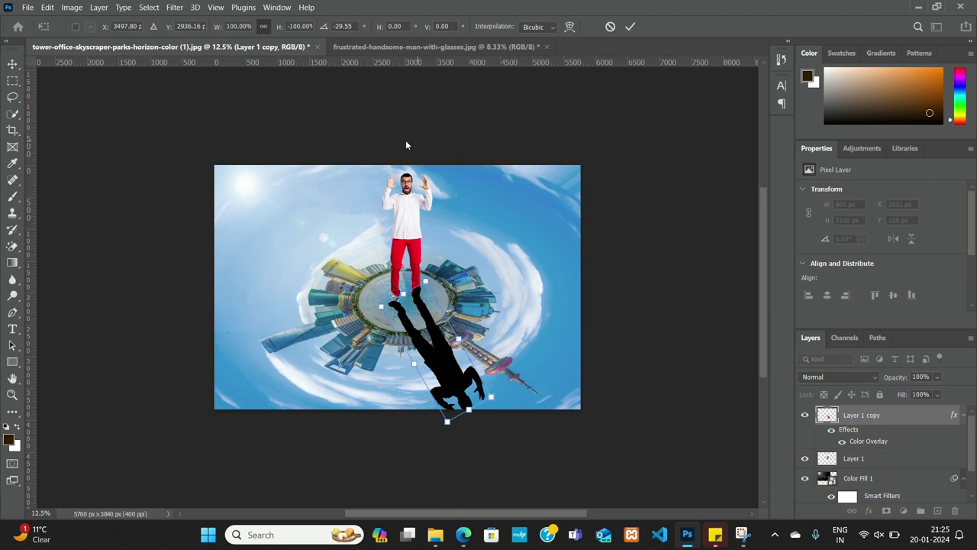
click(12, 64)
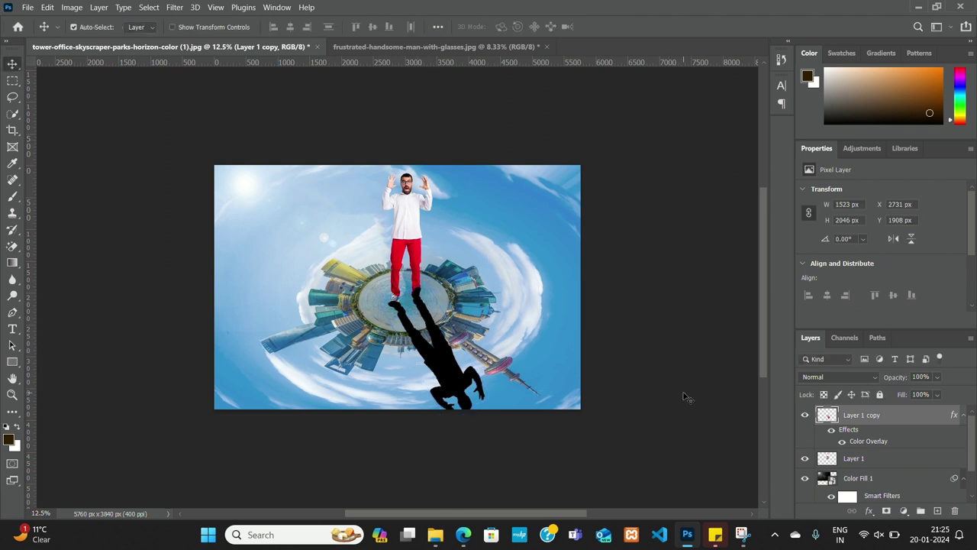
drag(907, 419, 901, 467)
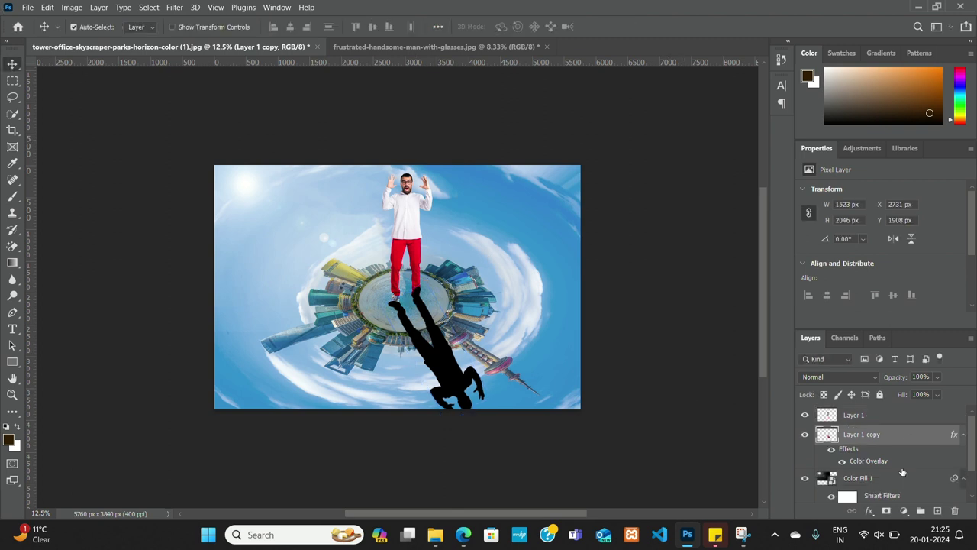
- Lower Layer 1 copy's opacity to 16% for a faint cast shadow
click(940, 378)
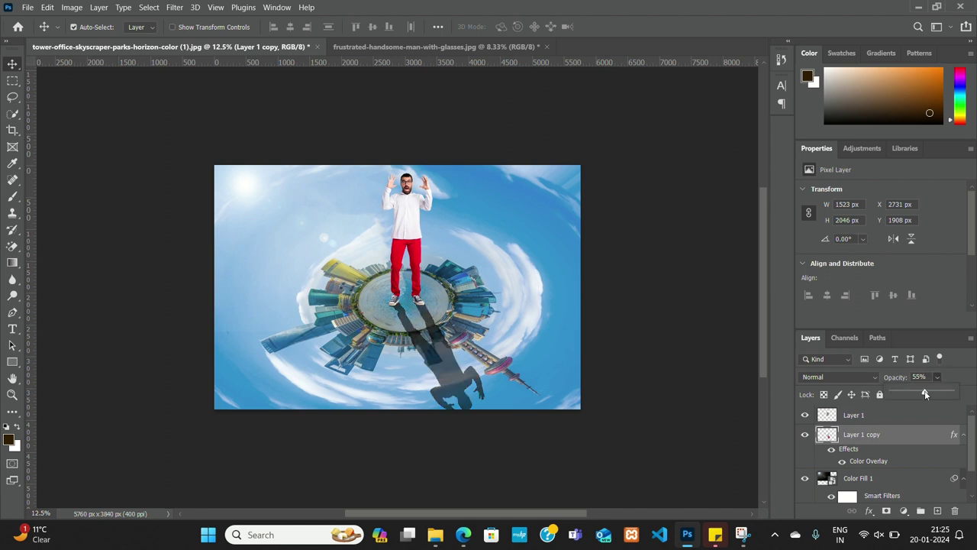
drag(925, 394, 921, 393)
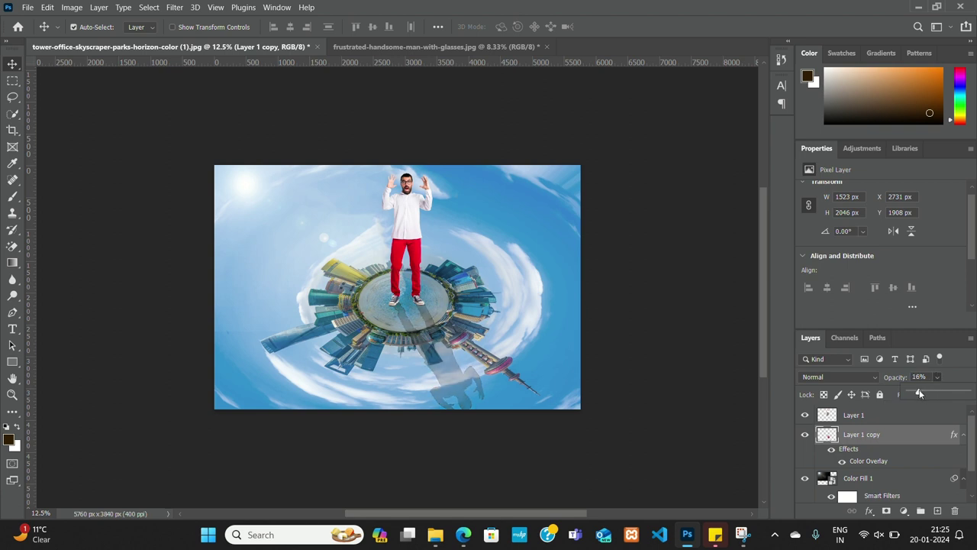
click(671, 274)
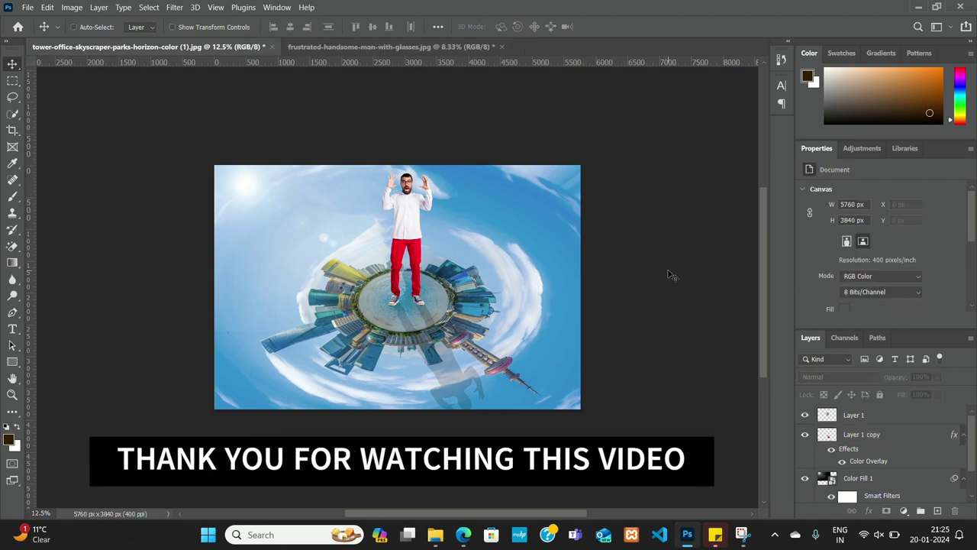
key(ctrl+plus)
key(ctrl+plus)
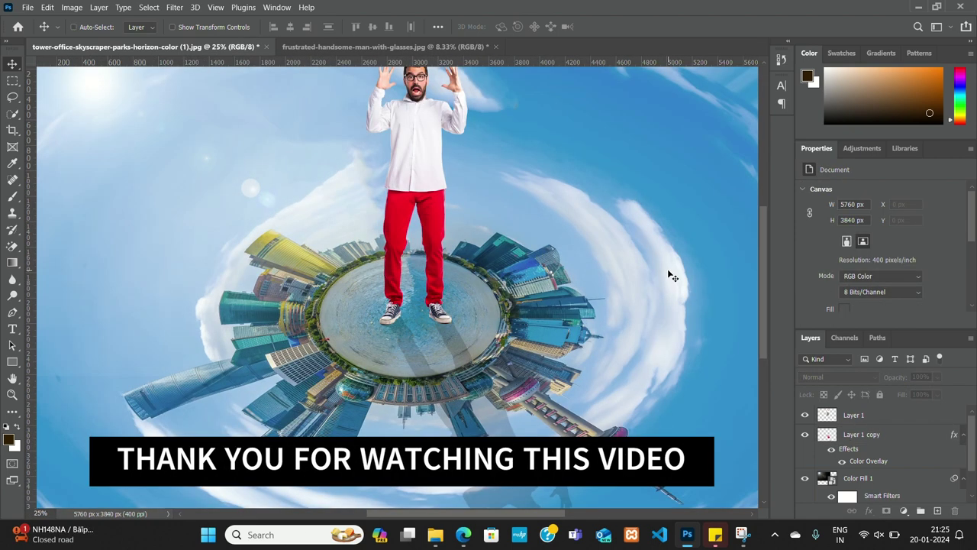